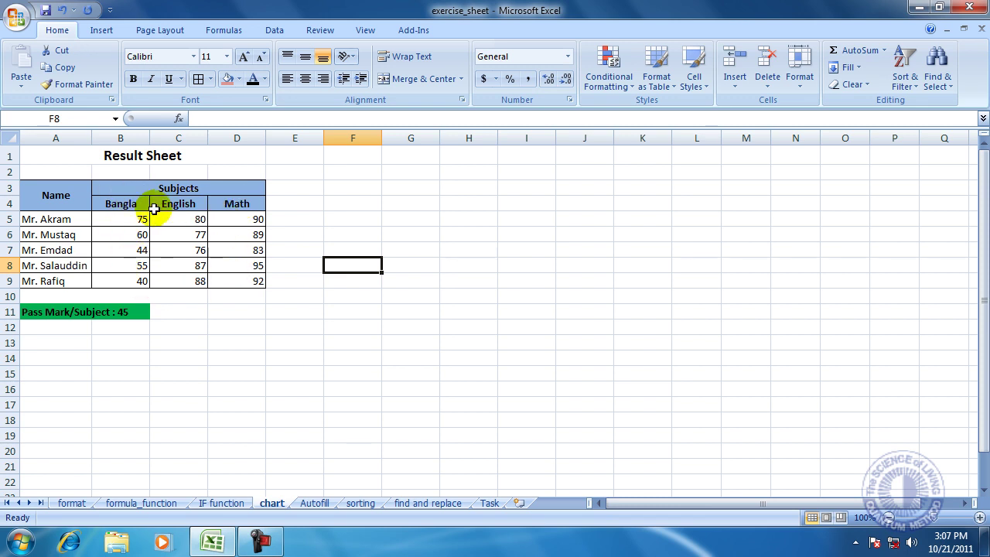
pyautogui.moveTo(50, 195); pyautogui.dragTo(49, 273)
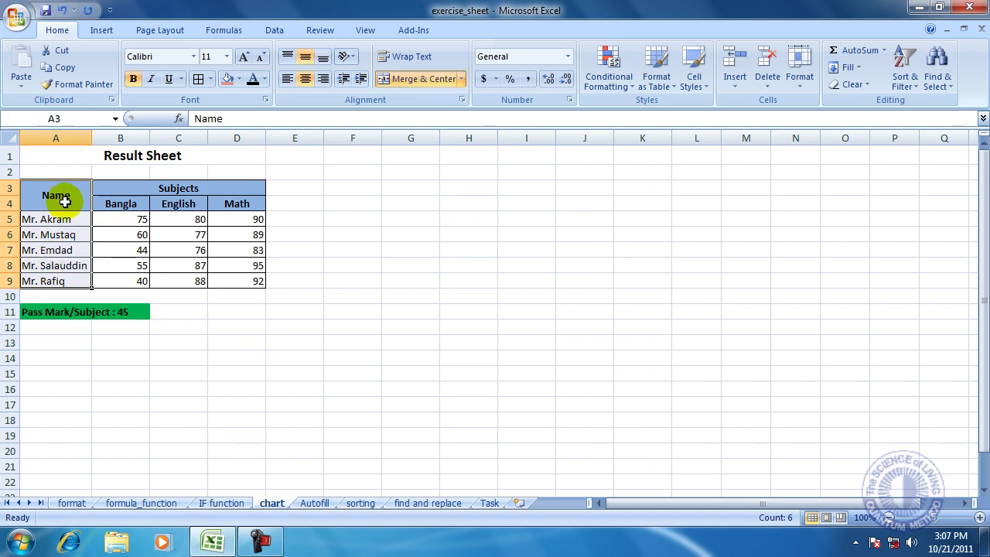
pyautogui.click(227, 358)
pyautogui.moveTo(116, 201); pyautogui.dragTo(240, 282)
pyautogui.click(386, 311)
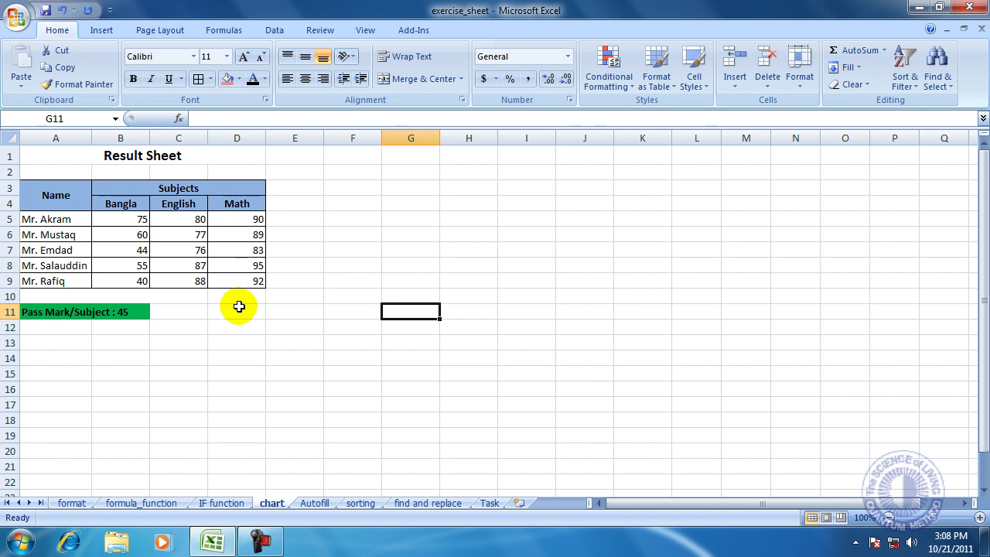
# Insert a blank 2-D clustered column chart on the result sheet.
pyautogui.click(101, 32)
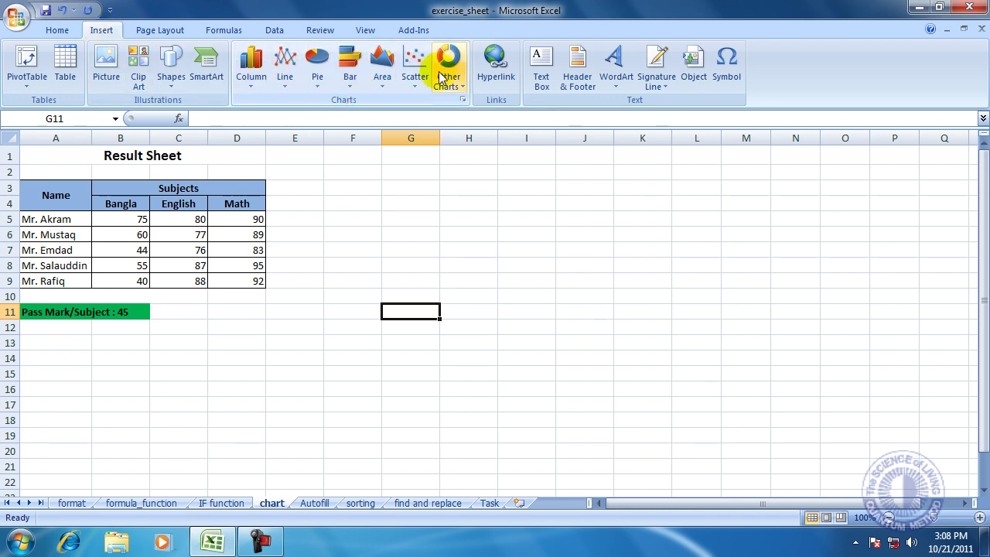
pyautogui.click(254, 87)
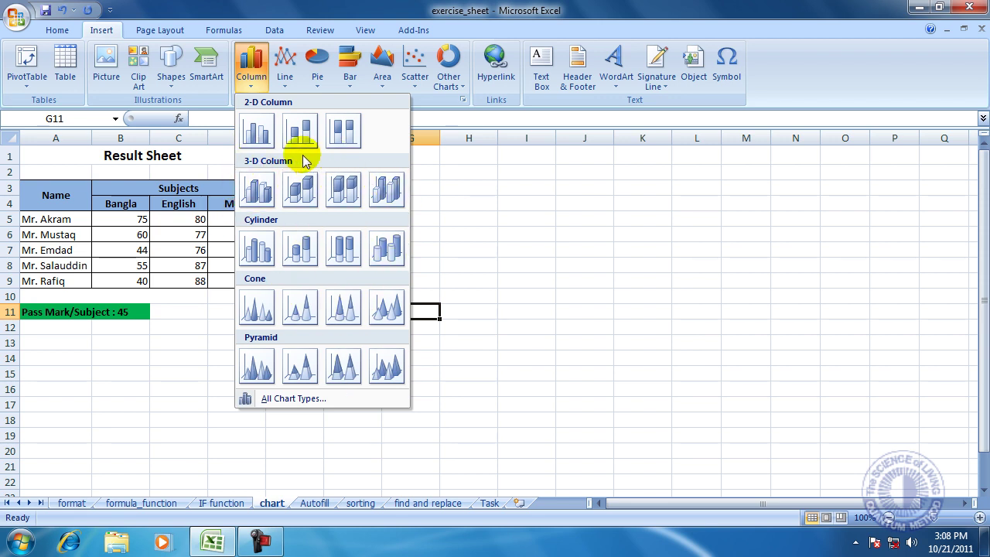
pyautogui.click(257, 133)
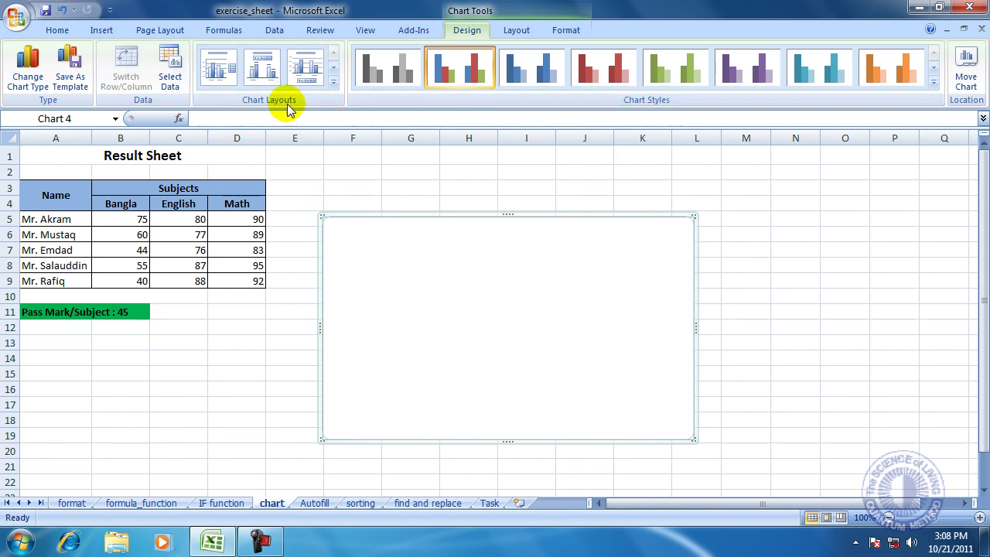
# Set the column chart's data range to A3:D9 and move the chart up beside the result table.
pyautogui.click(173, 76)
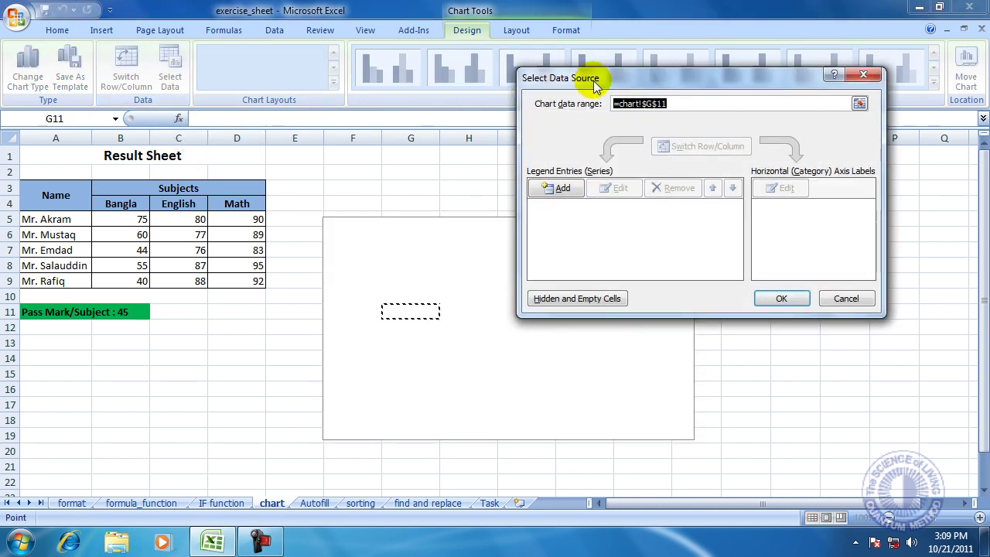
pyautogui.moveTo(653, 82); pyautogui.dragTo(629, 123)
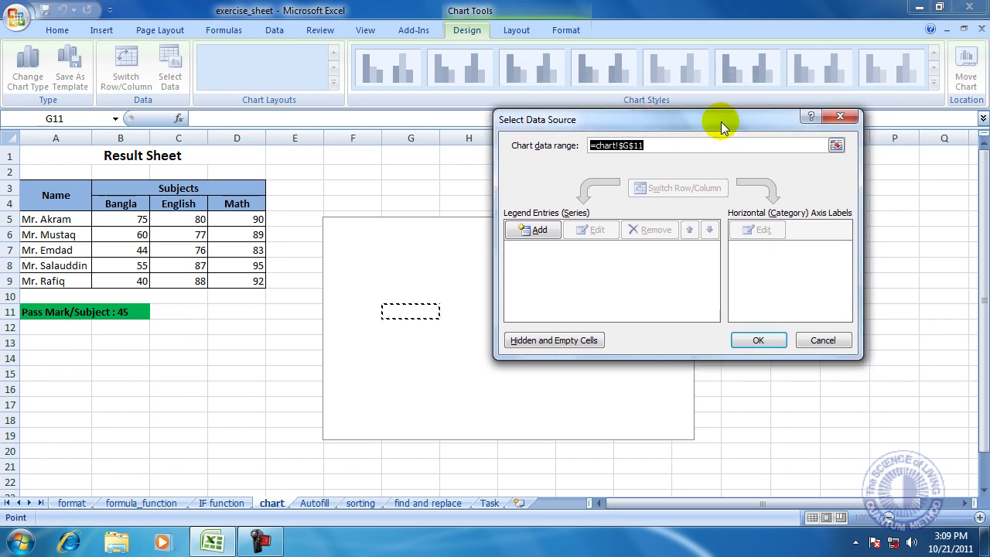
pyautogui.moveTo(713, 124); pyautogui.dragTo(742, 151)
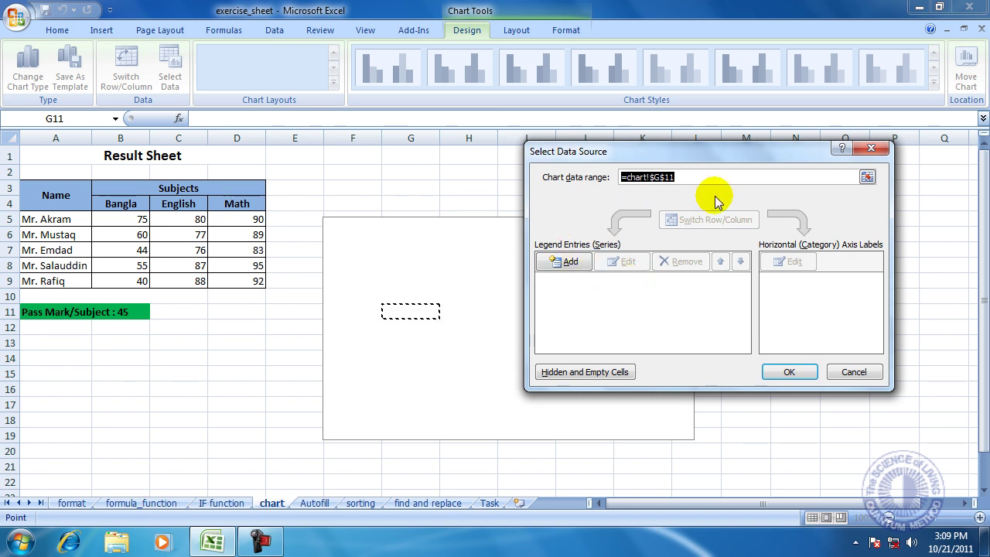
pyautogui.click(867, 178)
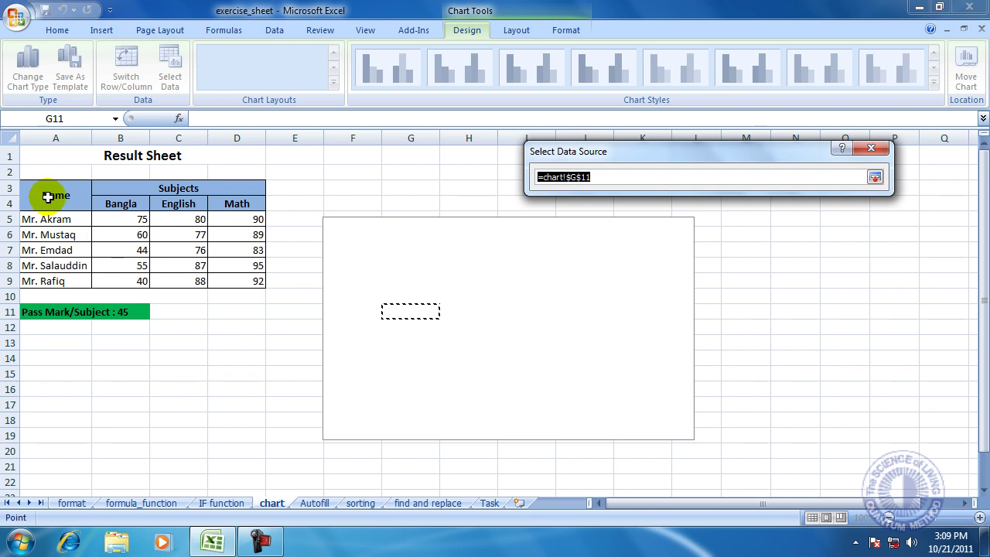
pyautogui.moveTo(35, 195); pyautogui.dragTo(197, 276)
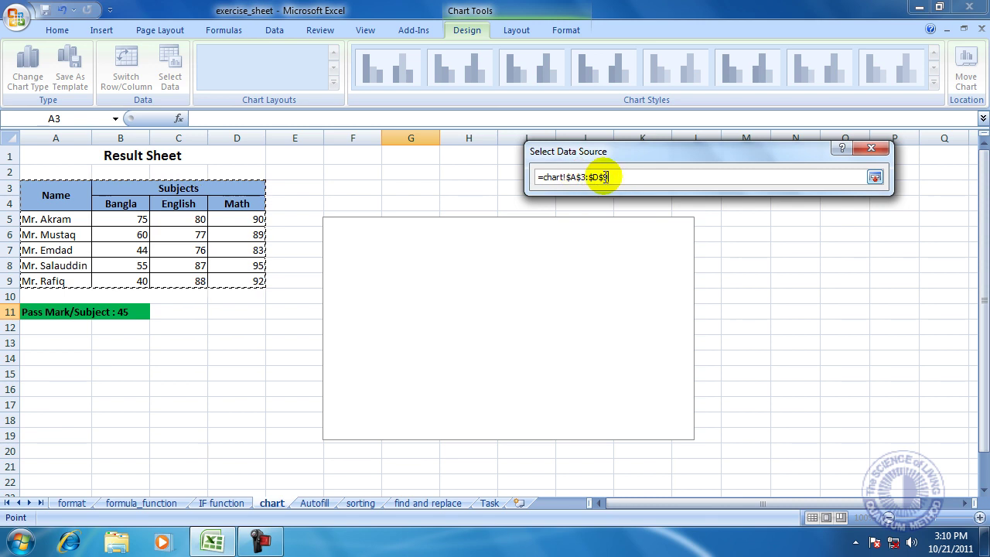
pyautogui.click(875, 178)
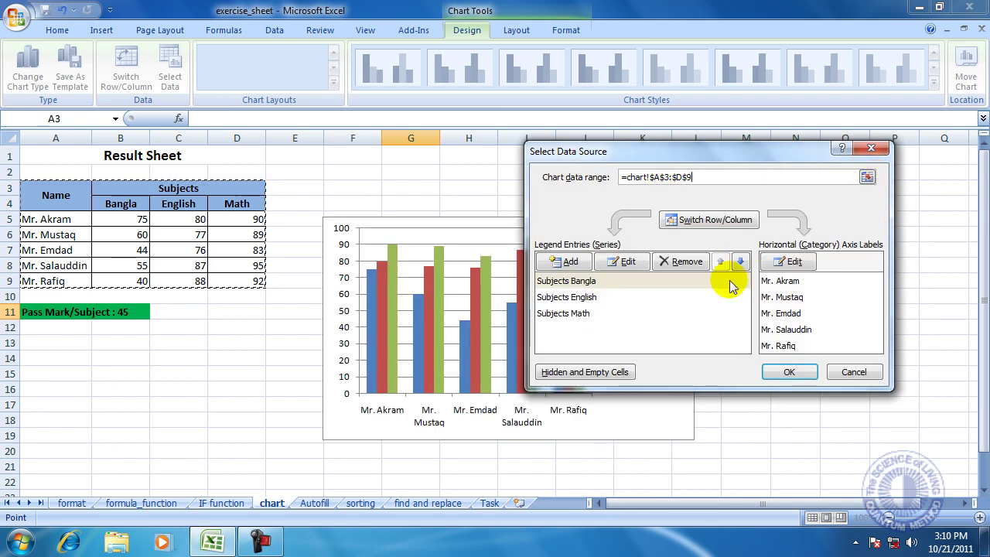
pyautogui.moveTo(696, 151); pyautogui.dragTo(712, 90)
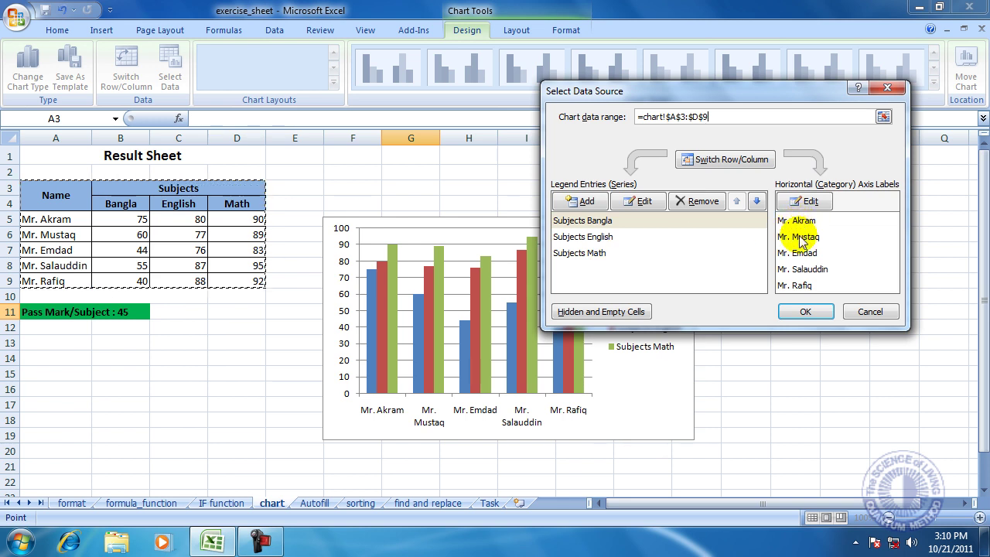
pyautogui.click(807, 312)
pyautogui.moveTo(468, 214); pyautogui.dragTo(441, 178)
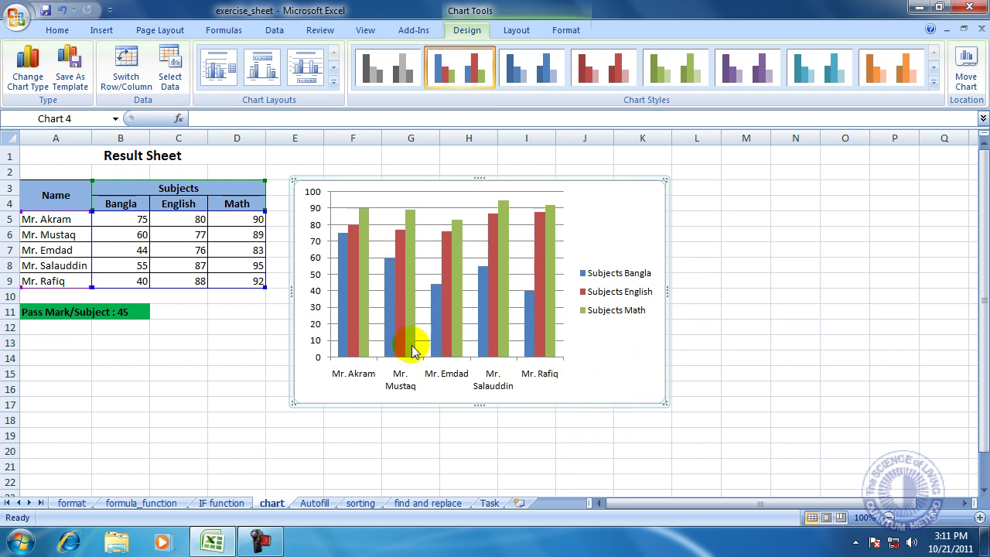
# Give the column chart the multicolour style with a black background and the layout that includes a data table.
pyautogui.click(934, 85)
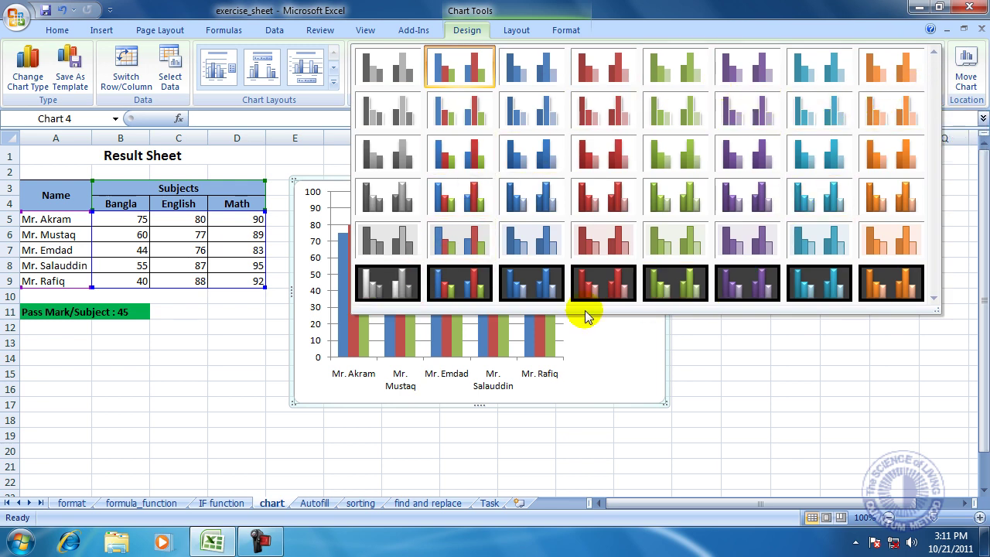
pyautogui.click(466, 286)
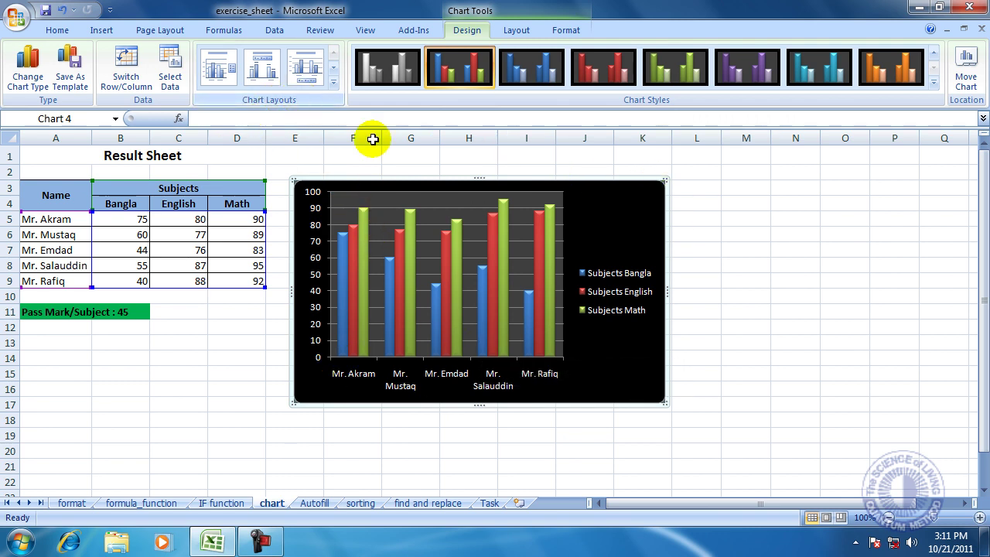
pyautogui.click(334, 85)
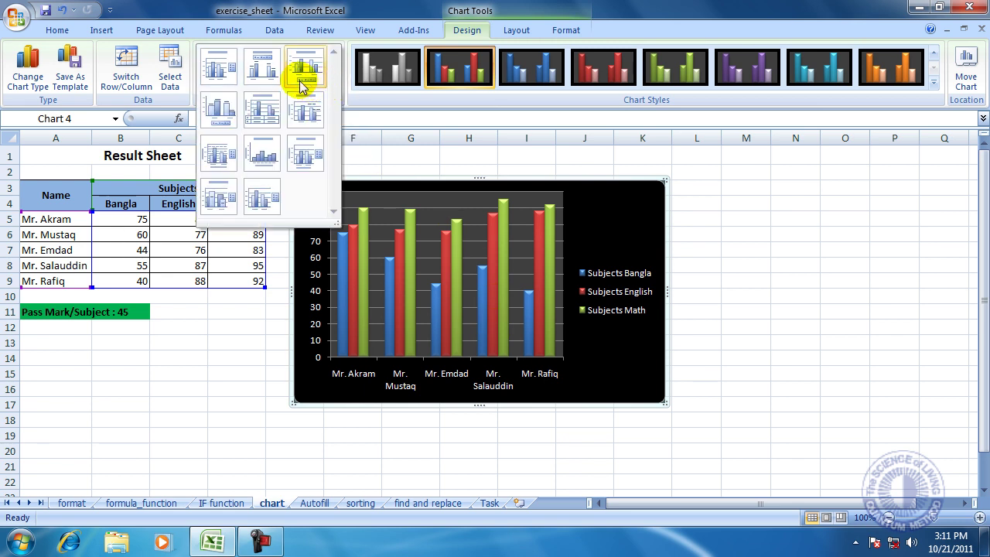
pyautogui.click(263, 114)
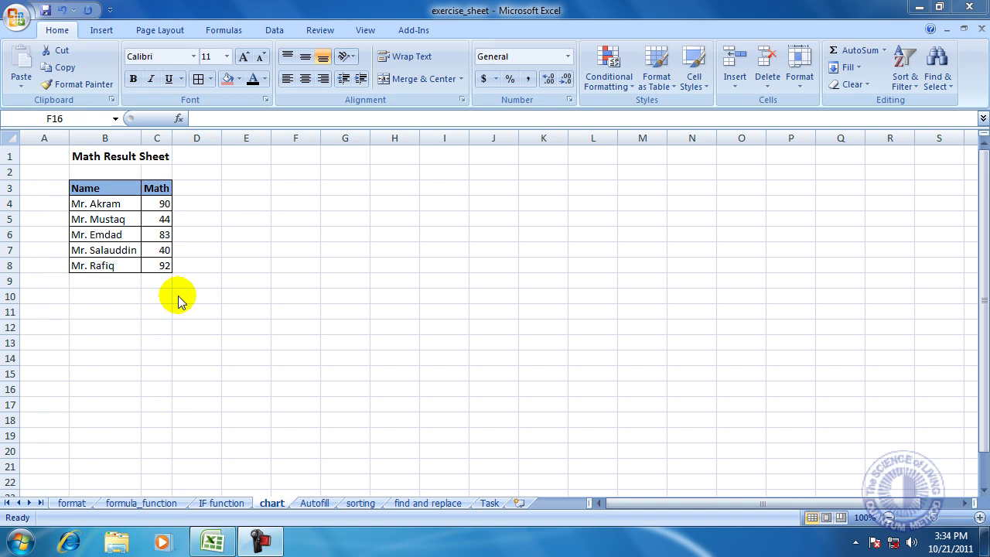
# Insert a blank basic 2-D pie chart and move it beside the Math Result Sheet table, starting at column D.
pyautogui.click(102, 33)
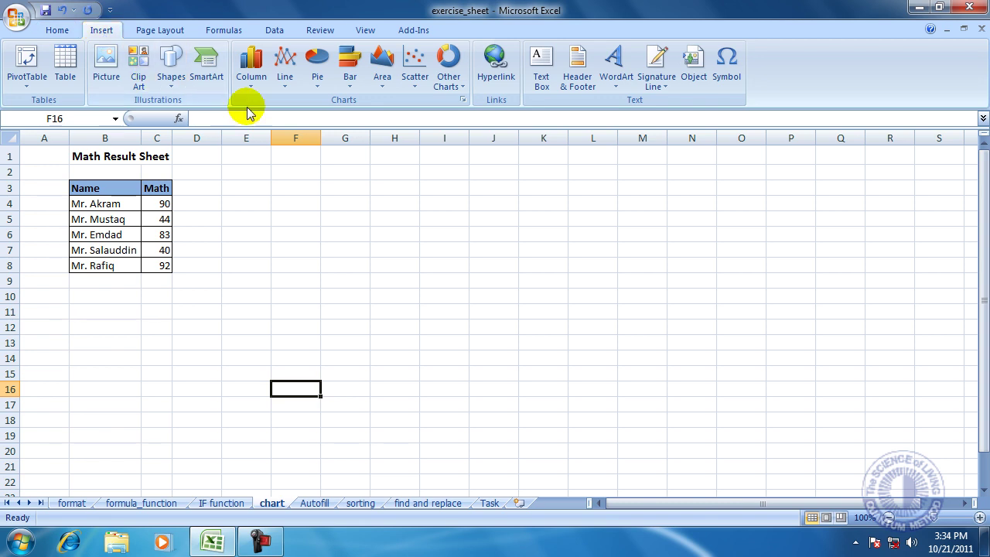
pyautogui.click(318, 74)
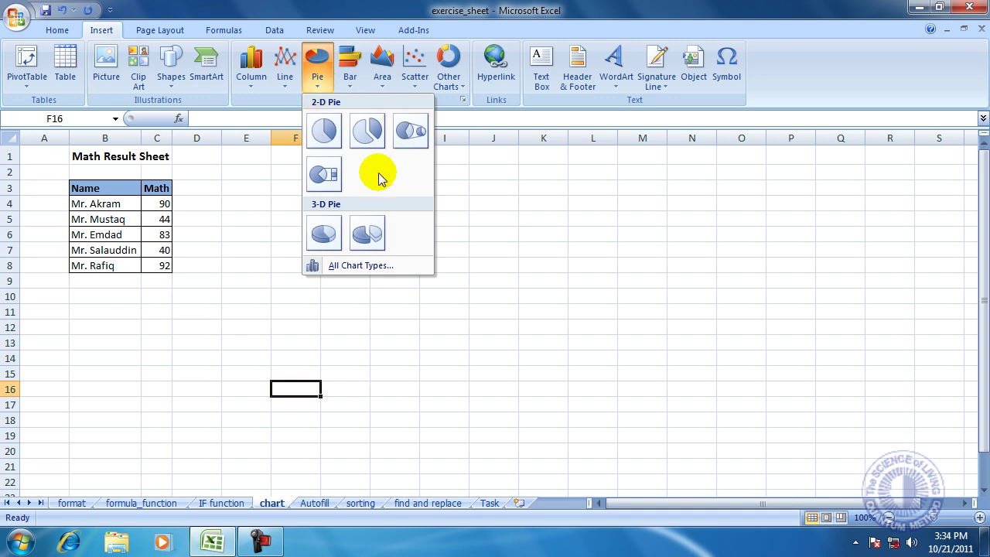
pyautogui.click(322, 134)
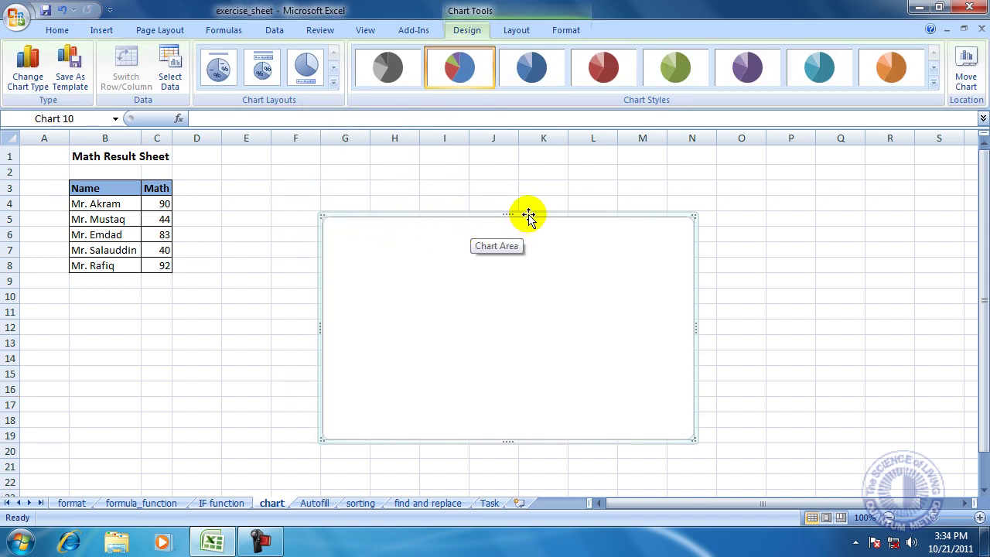
pyautogui.moveTo(528, 215); pyautogui.dragTo(400, 177)
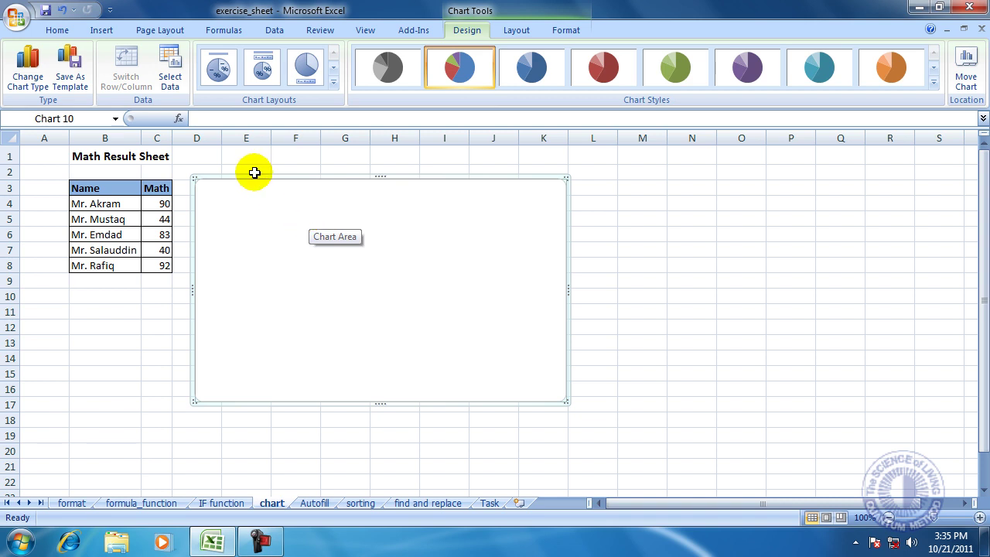
# Set the pie chart's data range to B3:C8, covering the Name and Math columns.
pyautogui.click(170, 82)
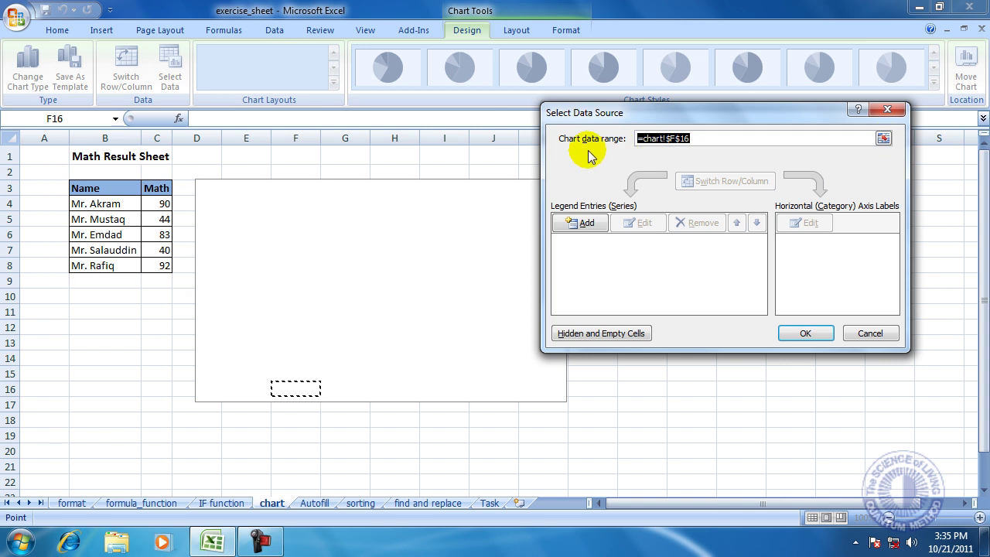
pyautogui.click(883, 138)
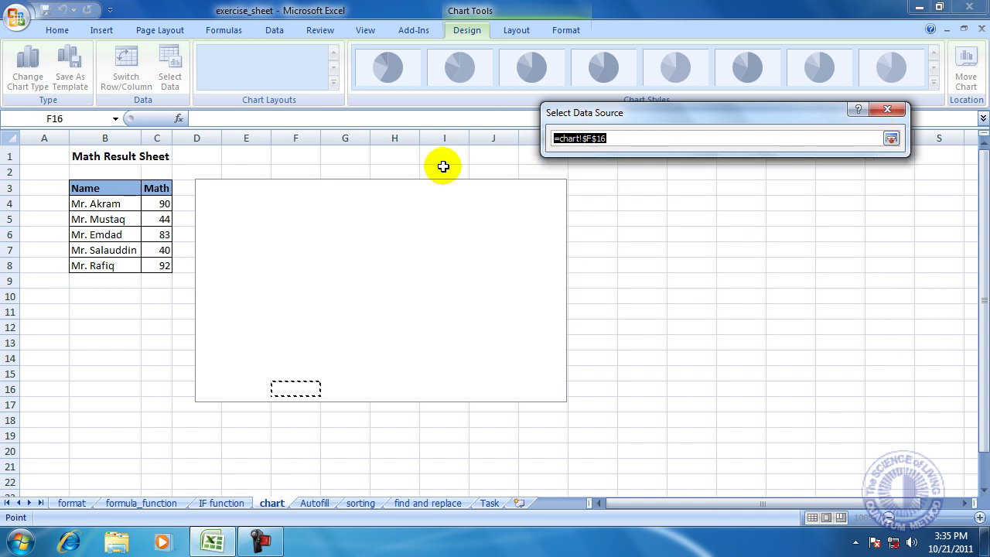
pyautogui.click(89, 188)
pyautogui.moveTo(91, 188); pyautogui.dragTo(151, 262)
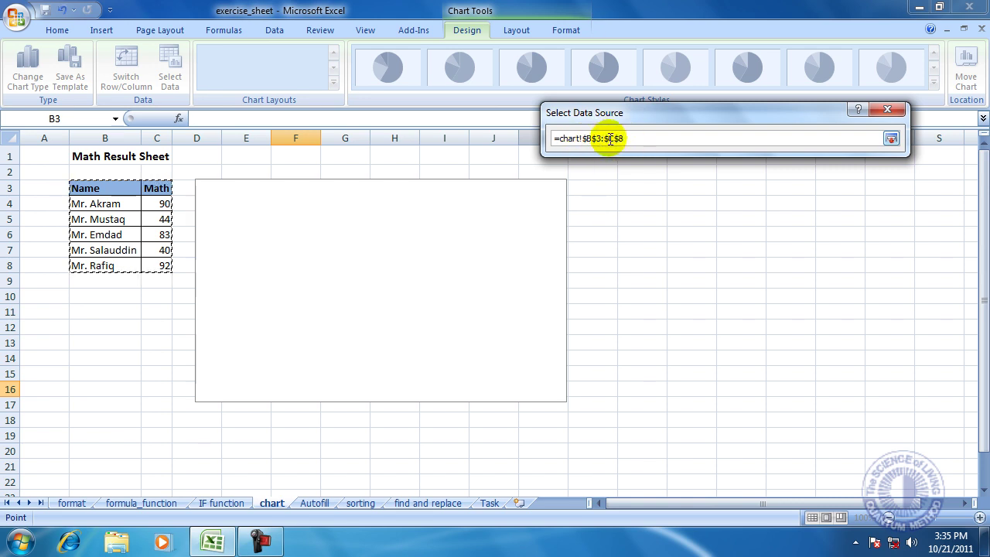
pyautogui.click(892, 138)
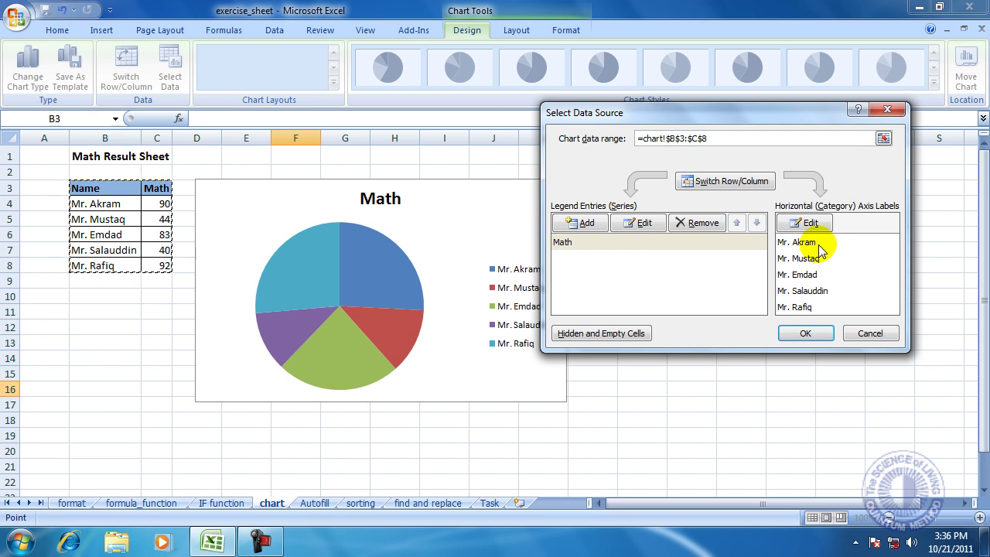
pyautogui.click(808, 334)
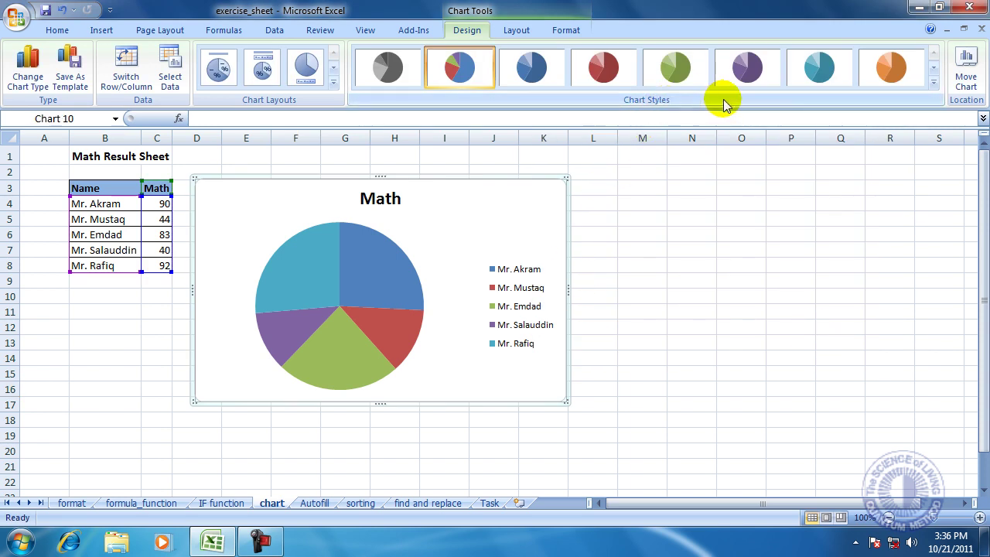
# Give the pie chart the multicolour style with a black background and the layout with percentage labels, title and legend.
pyautogui.click(934, 82)
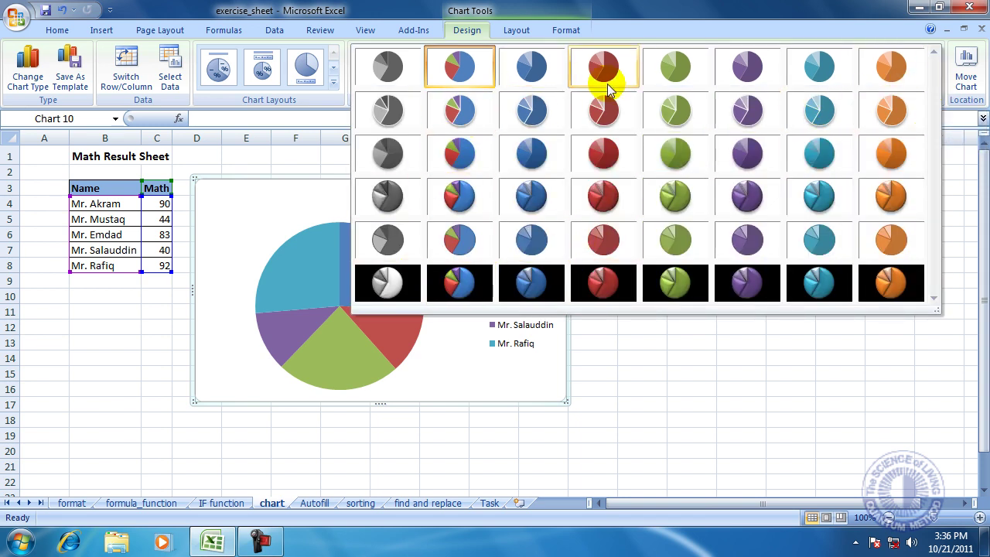
pyautogui.click(460, 286)
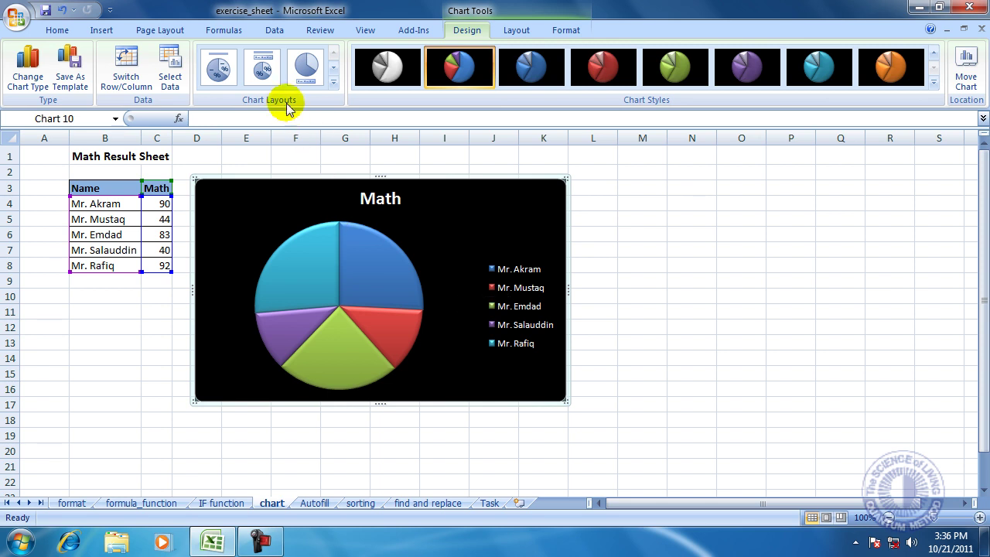
pyautogui.click(334, 85)
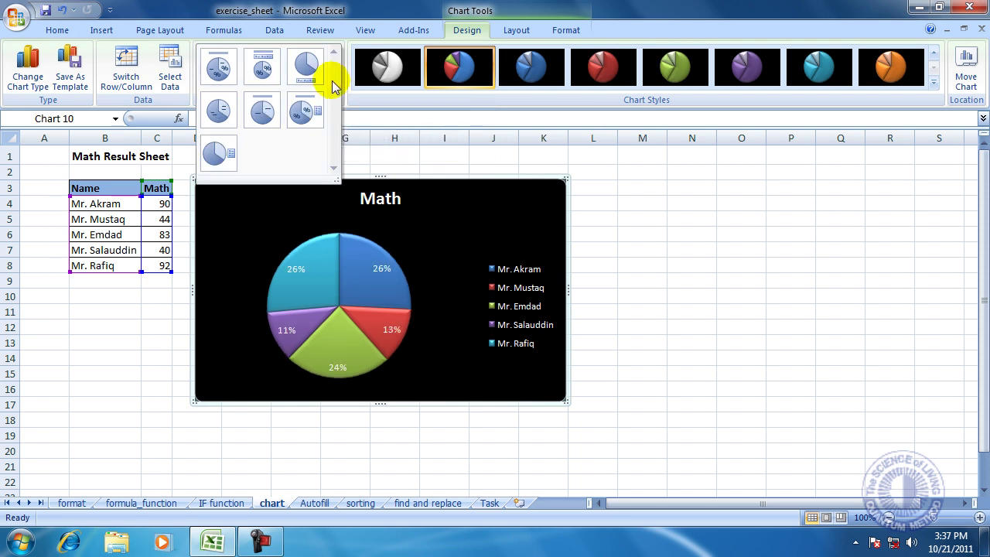
pyautogui.click(306, 112)
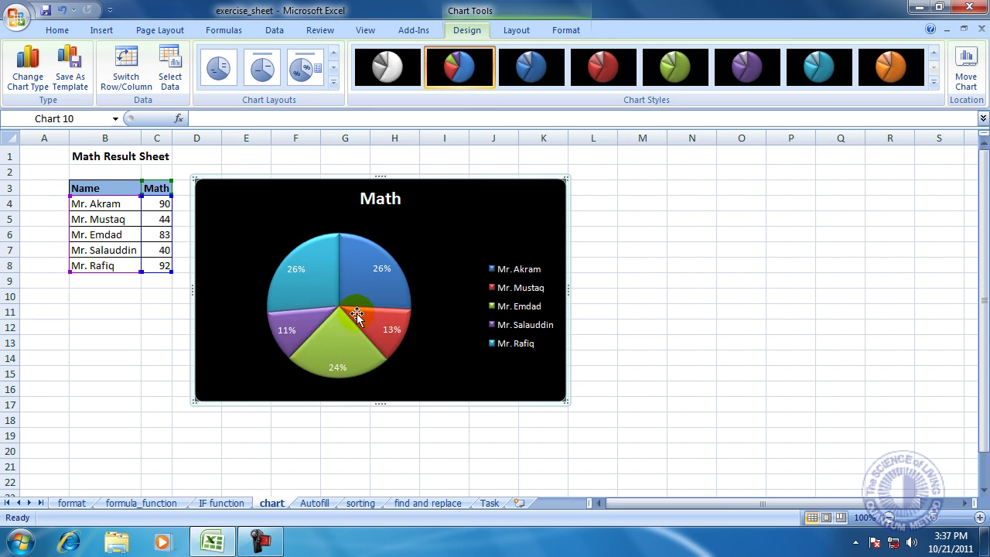
pyautogui.moveTo(338, 352)
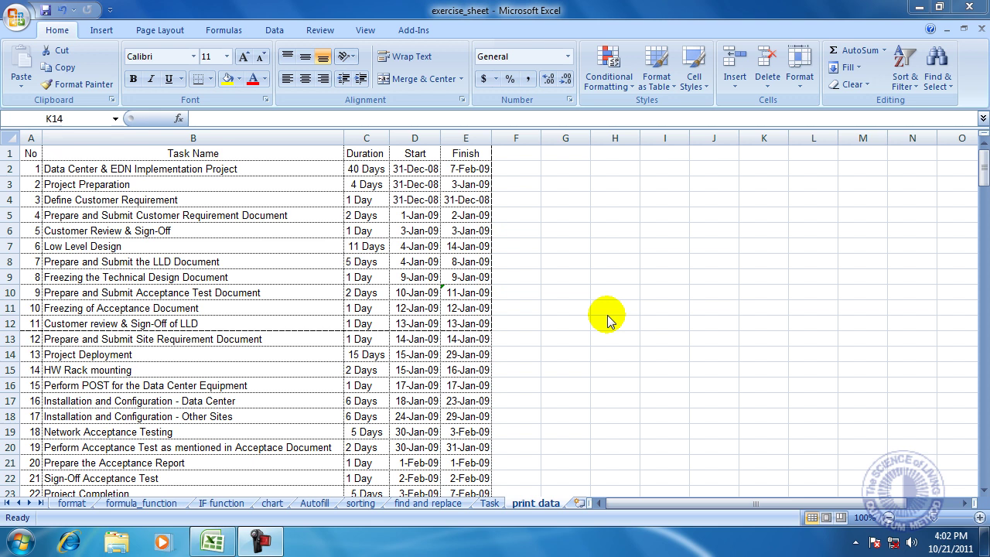
# Look through the task list on the print data sheet down to its last row.
pyautogui.click(231, 241)
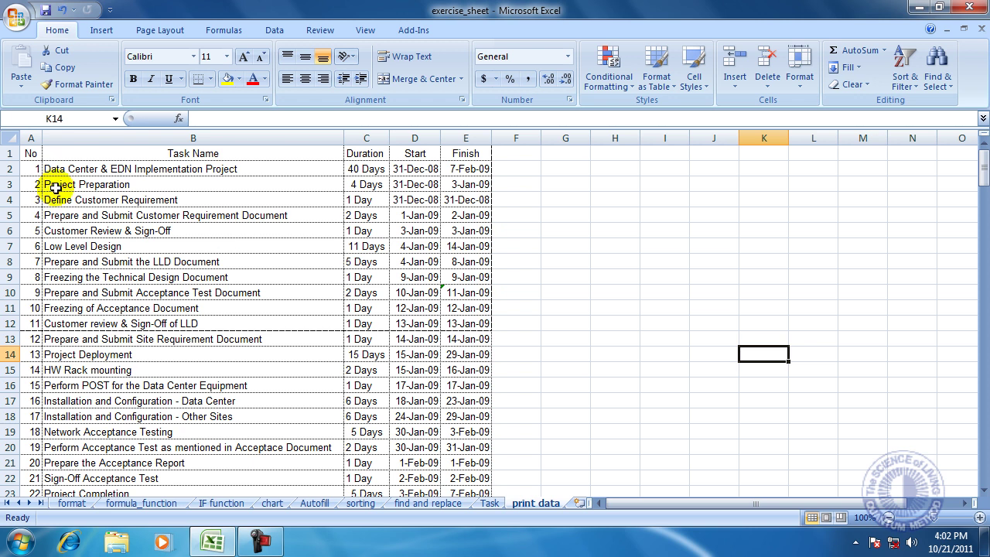
pyautogui.scroll(-16, 499, 181)
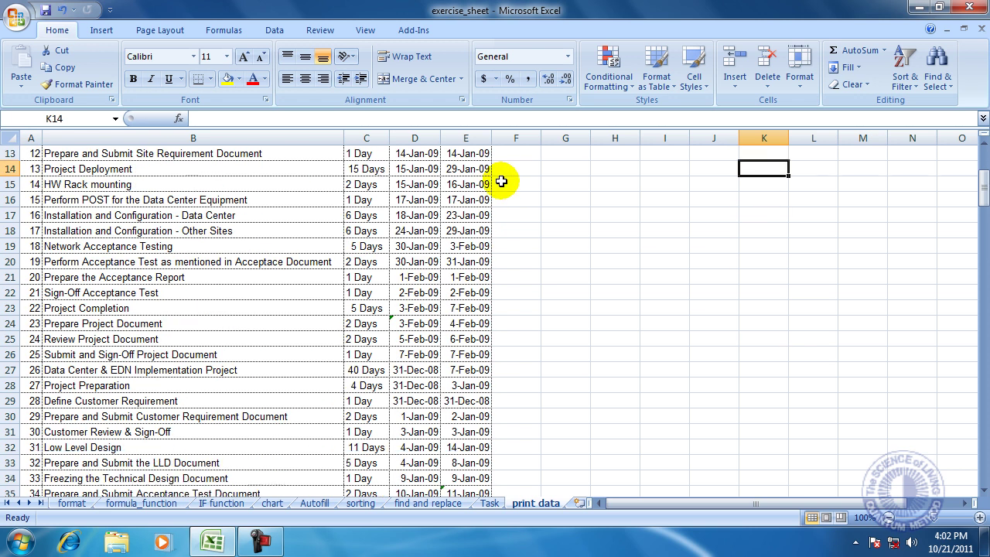
pyautogui.scroll(-20, 499, 181)
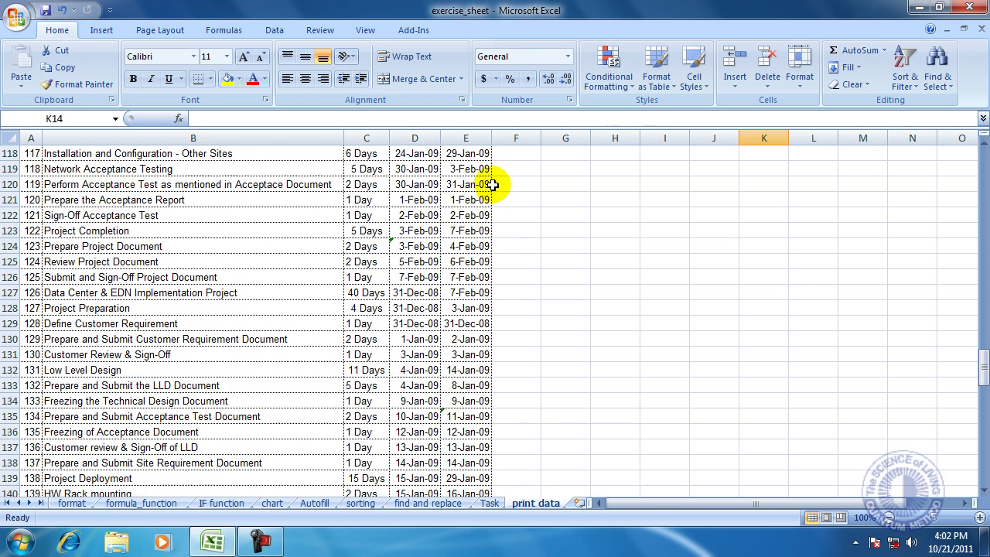
pyautogui.scroll(-6, 491, 186)
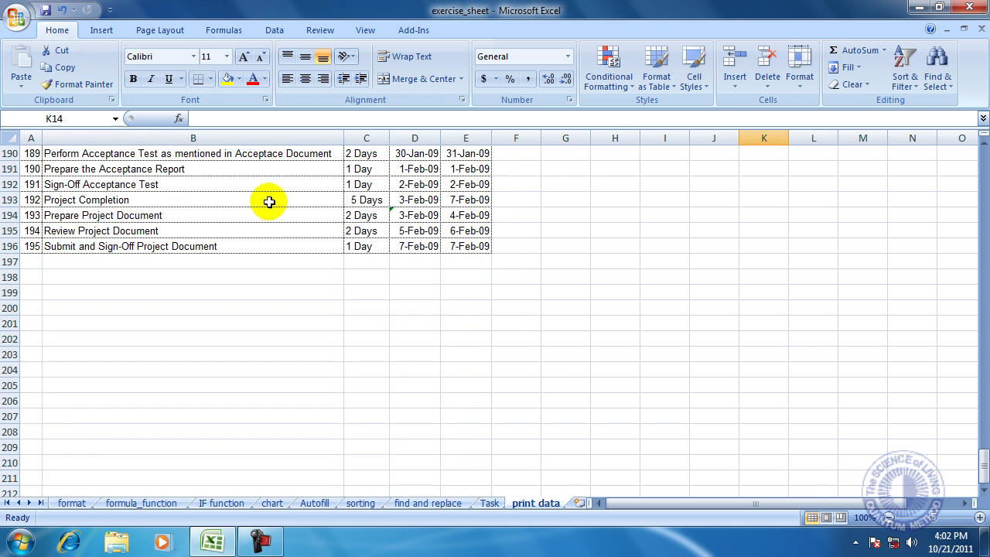
# Set the paper size of the print data sheet to A4 in the page setup.
pyautogui.scroll(12, 414, 281)
pyautogui.scroll(20, 419, 283)
pyautogui.scroll(17, 430, 247)
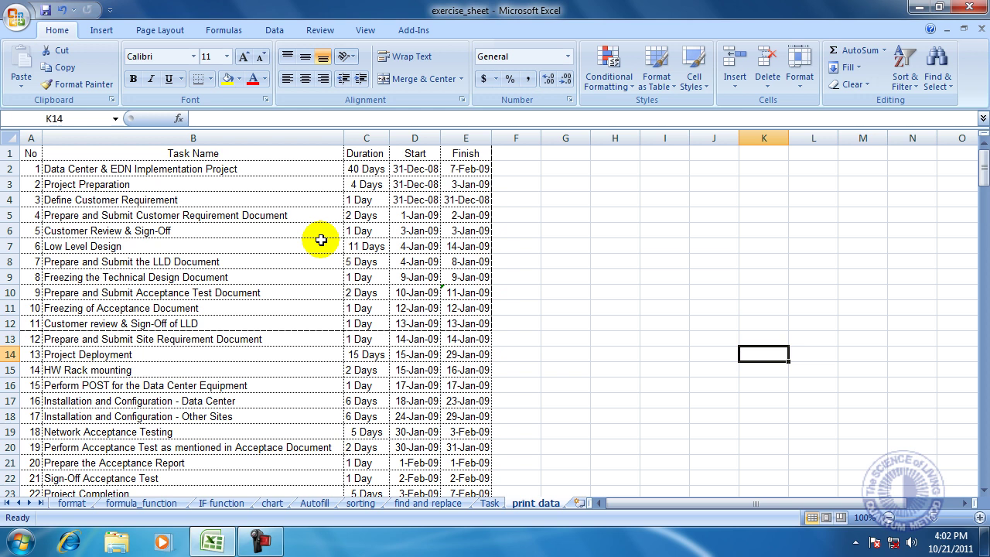
pyautogui.click(164, 31)
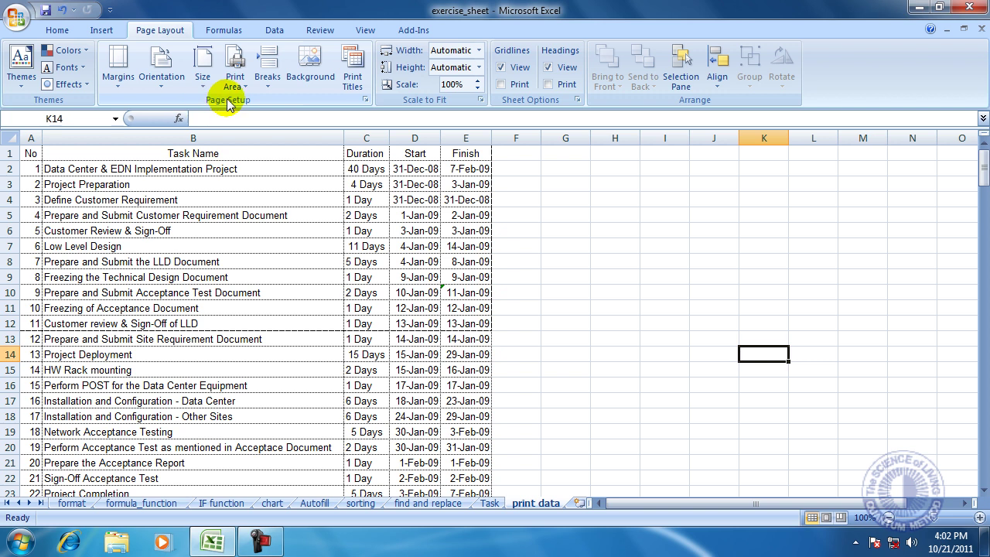
pyautogui.click(366, 101)
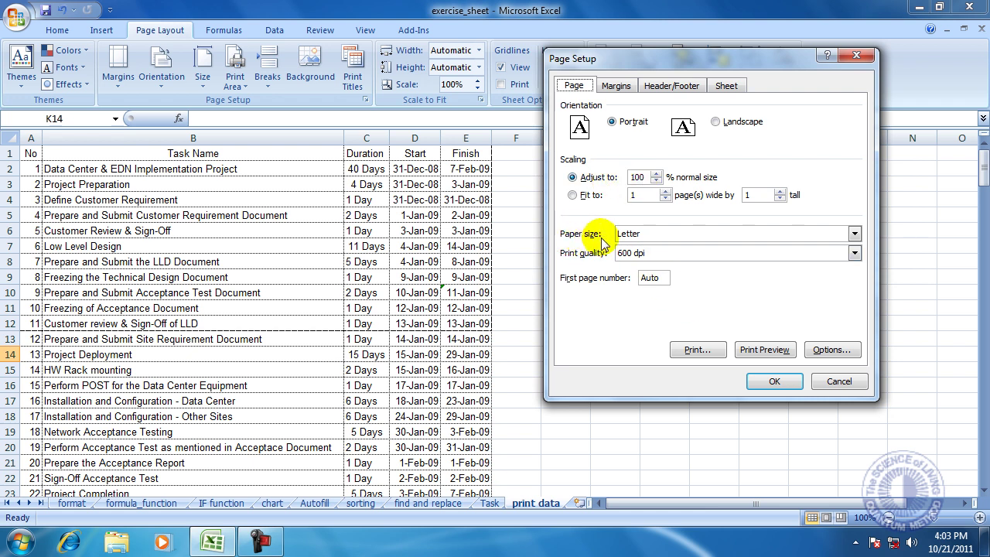
pyautogui.click(855, 234)
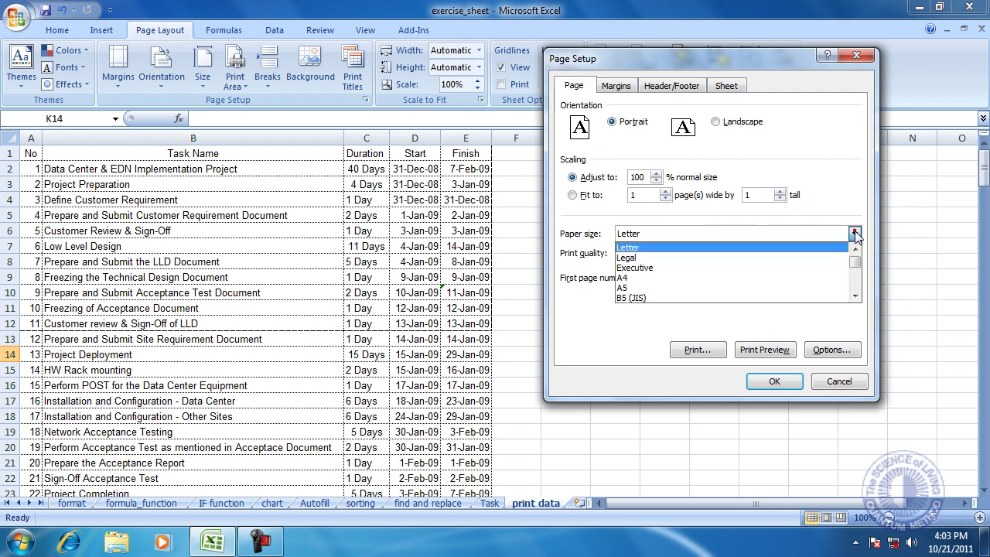
pyautogui.click(636, 278)
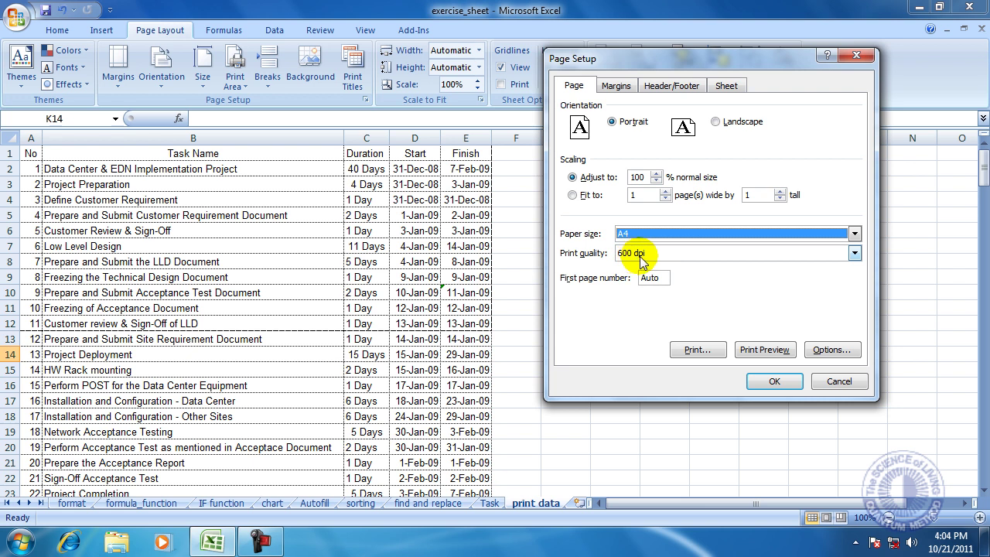
# Set the top and bottom margins to 0.75 and centre the data on the page horizontally and vertically.
pyautogui.click(612, 86)
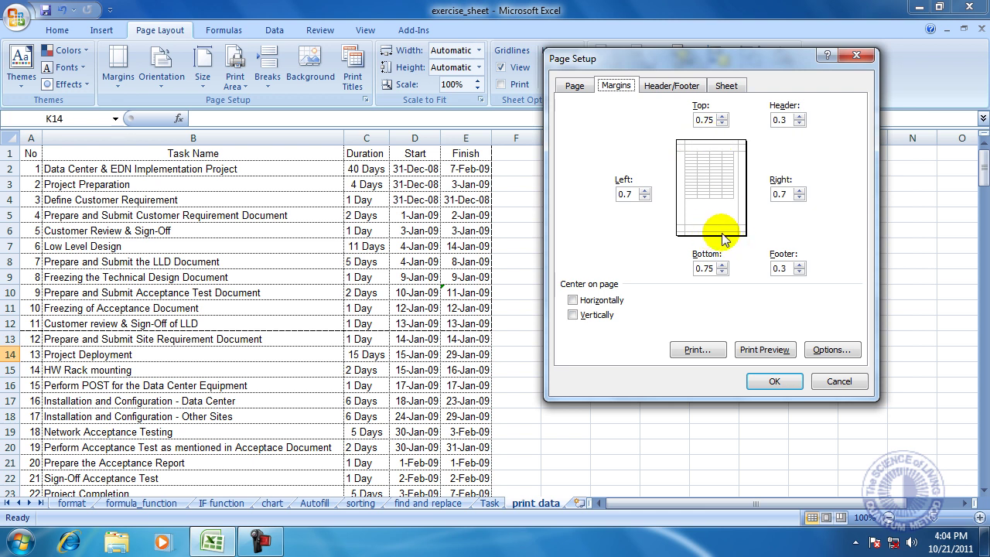
pyautogui.click(720, 121)
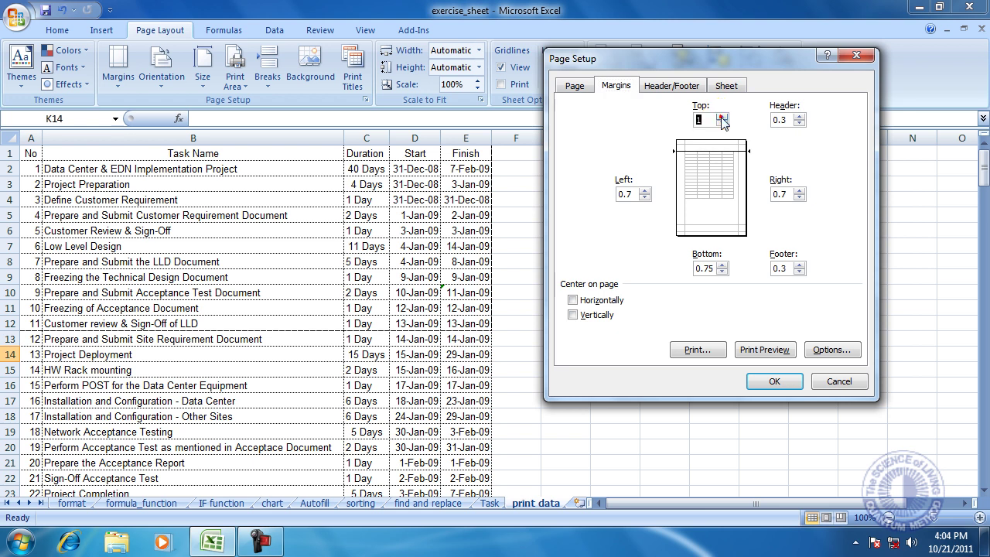
pyautogui.click(721, 264)
pyautogui.doubleClick(721, 272)
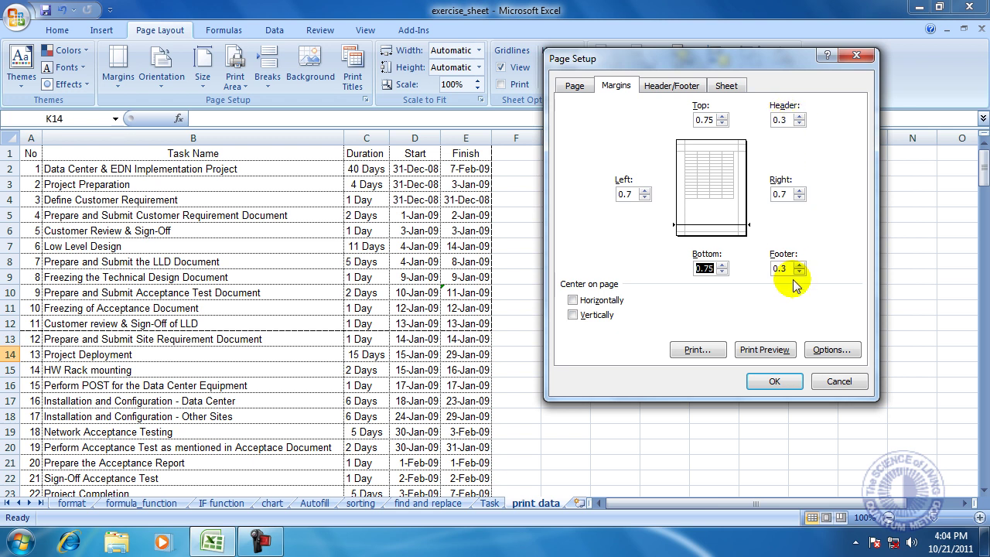
pyautogui.click(739, 299)
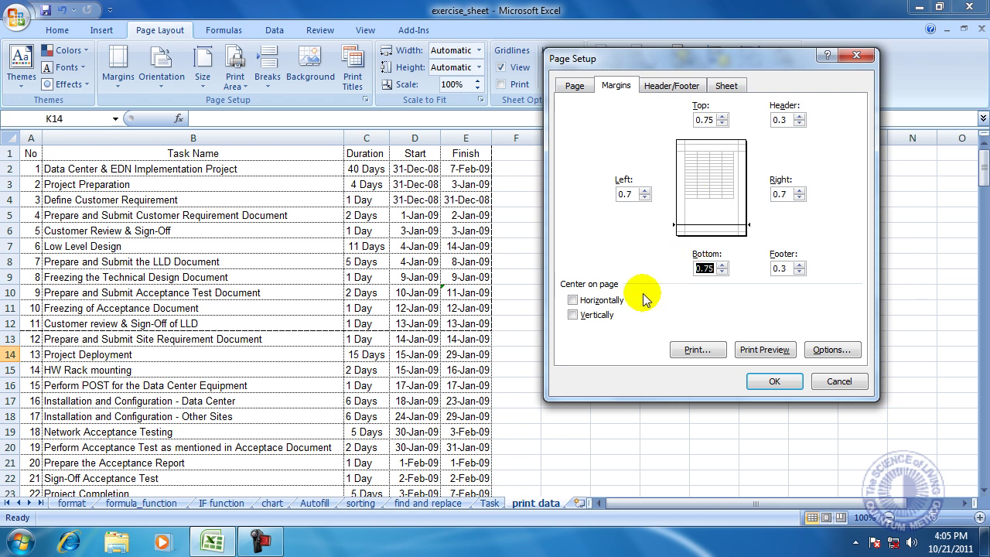
pyautogui.click(574, 301)
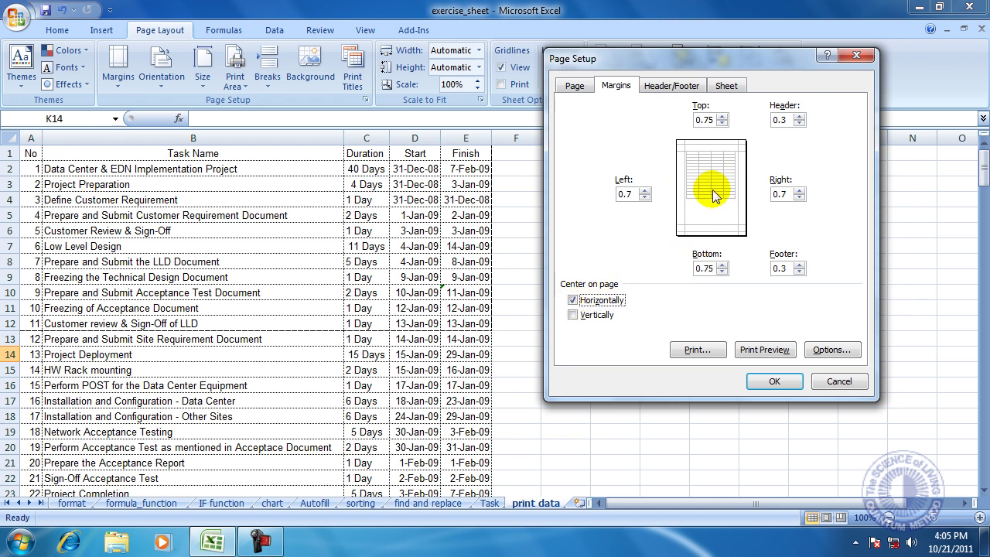
pyautogui.click(594, 318)
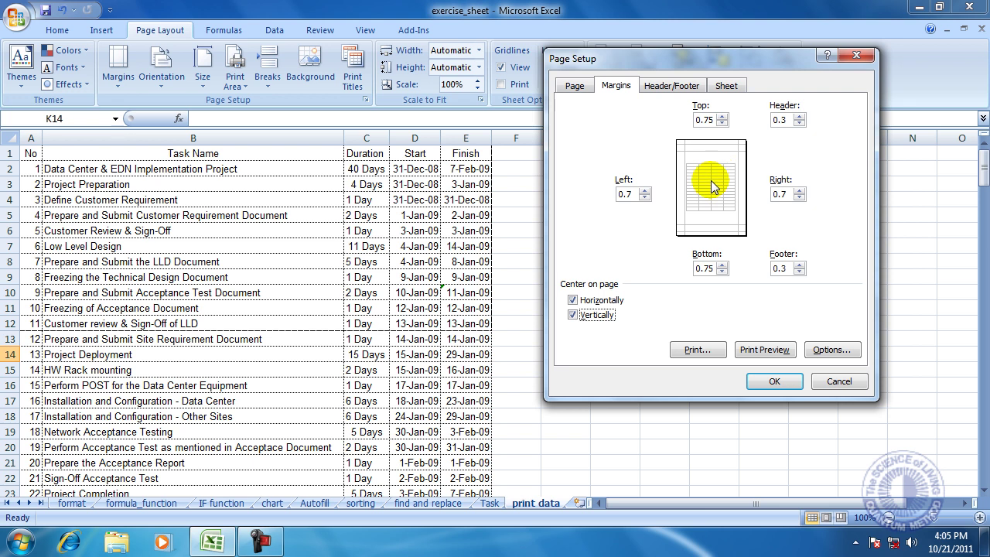
# Create a custom header with the text "Project Plan" in its center section.
pyautogui.click(670, 88)
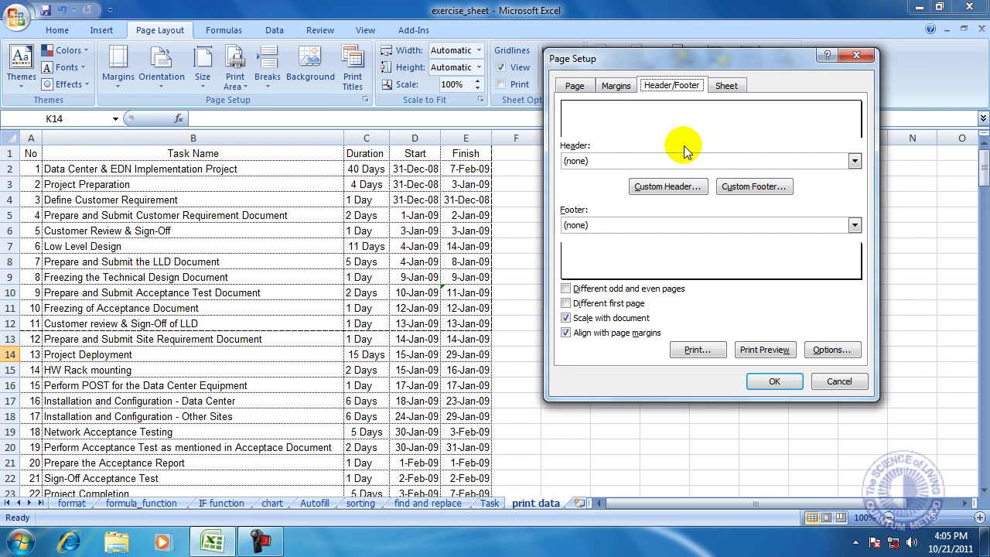
pyautogui.click(652, 189)
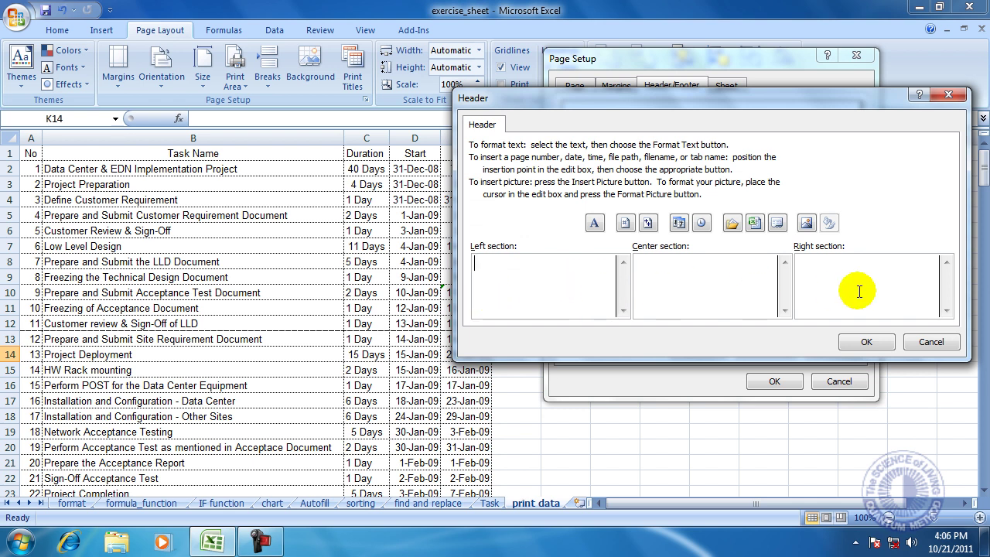
pyautogui.click(682, 272)
pyautogui.write('Project Plan')
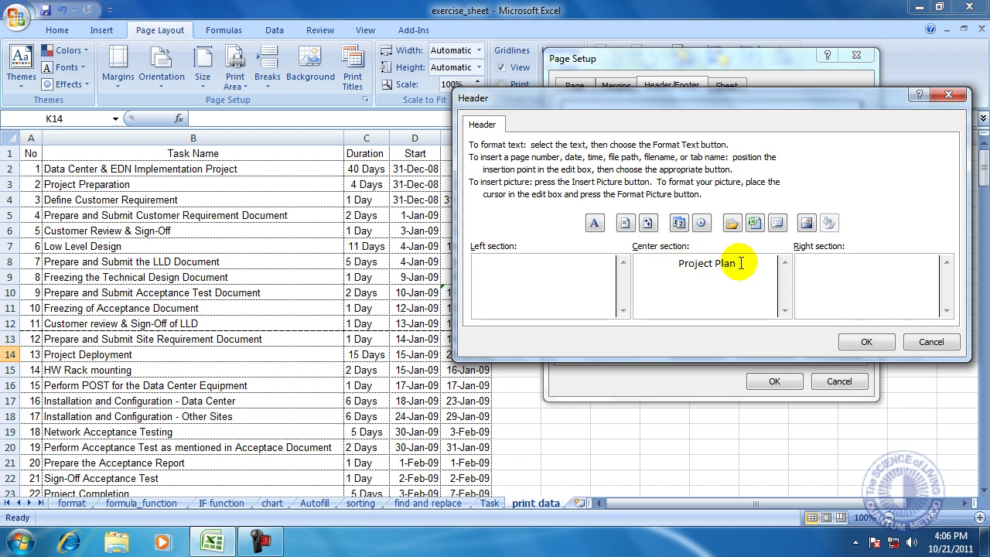
pyautogui.click(860, 343)
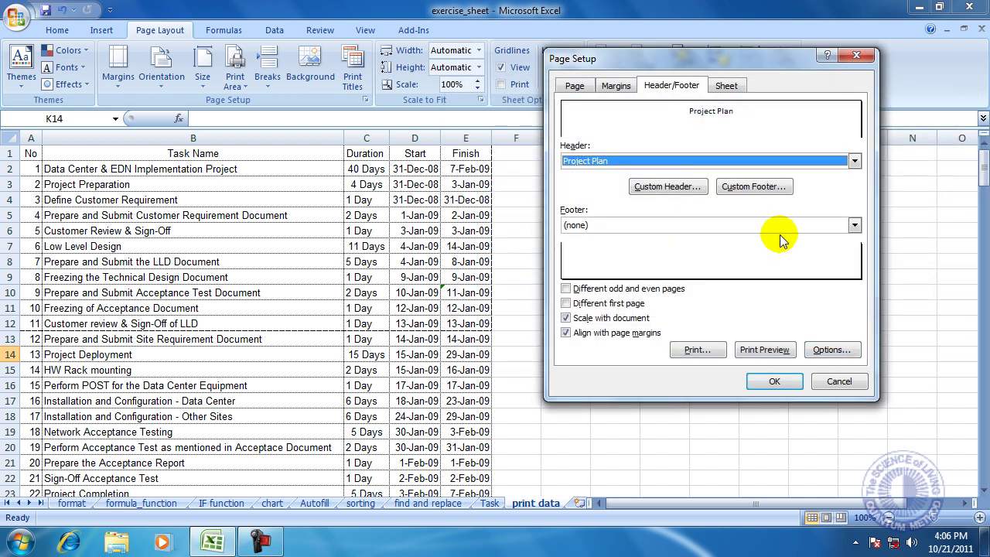
# Create a custom footer with the number-of-pages field &[Pages] in its center section.
pyautogui.click(753, 190)
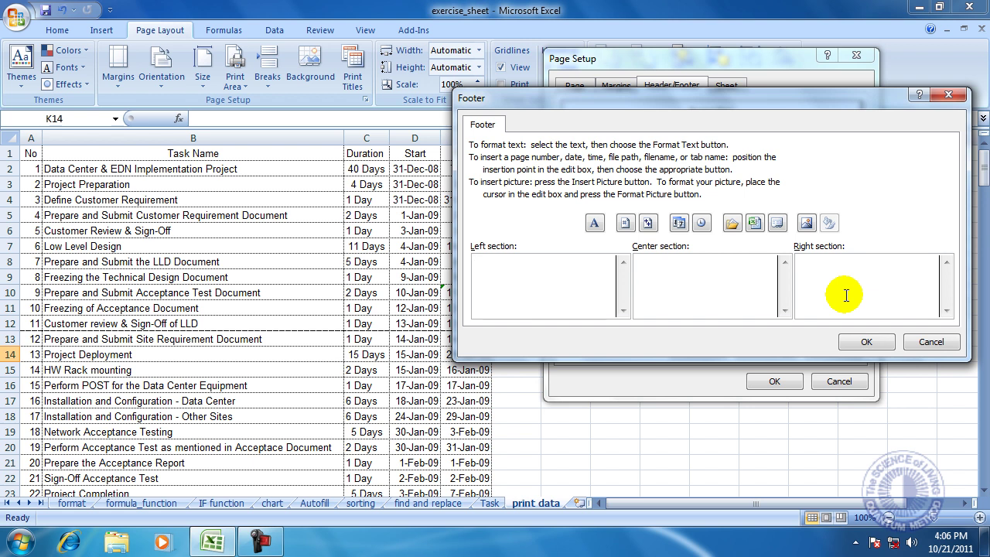
pyautogui.click(708, 276)
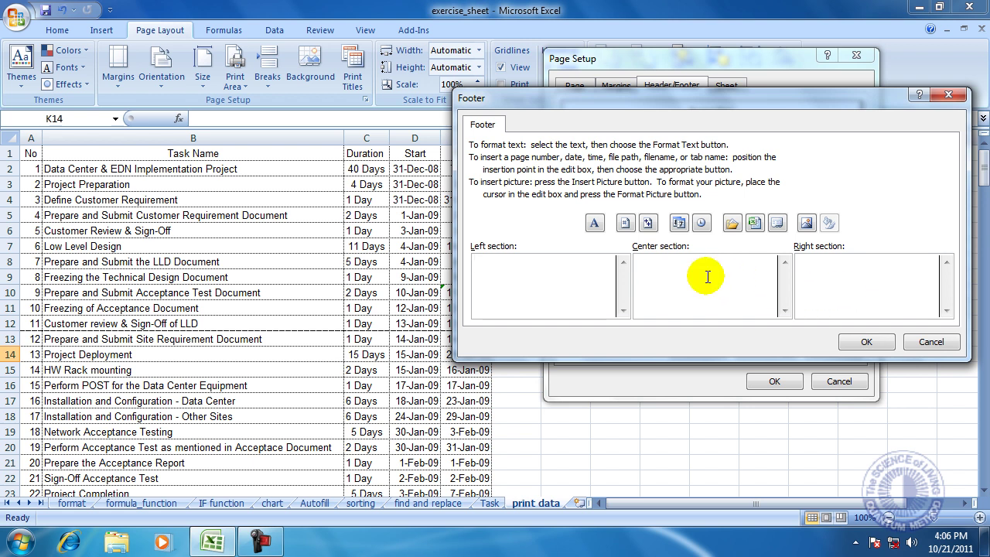
pyautogui.click(649, 224)
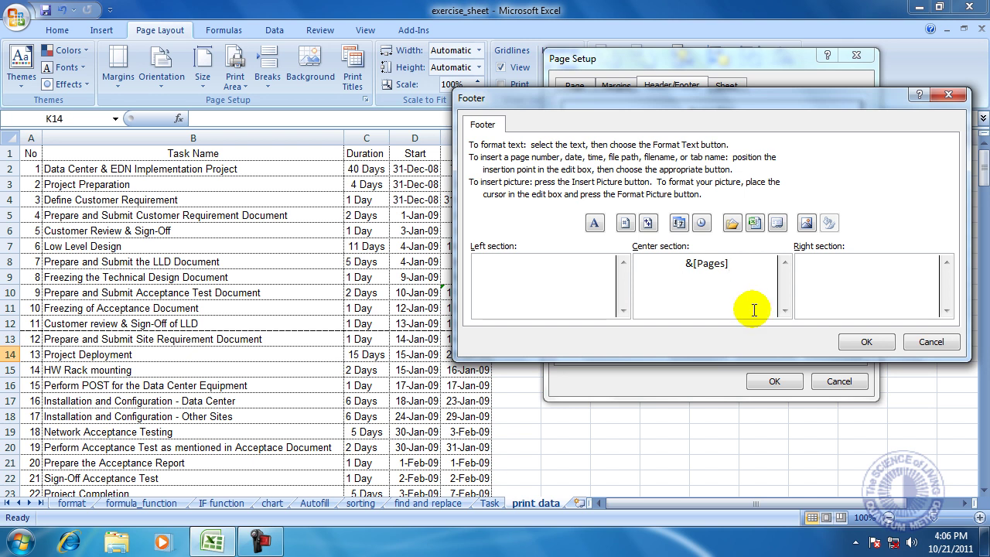
pyautogui.click(865, 341)
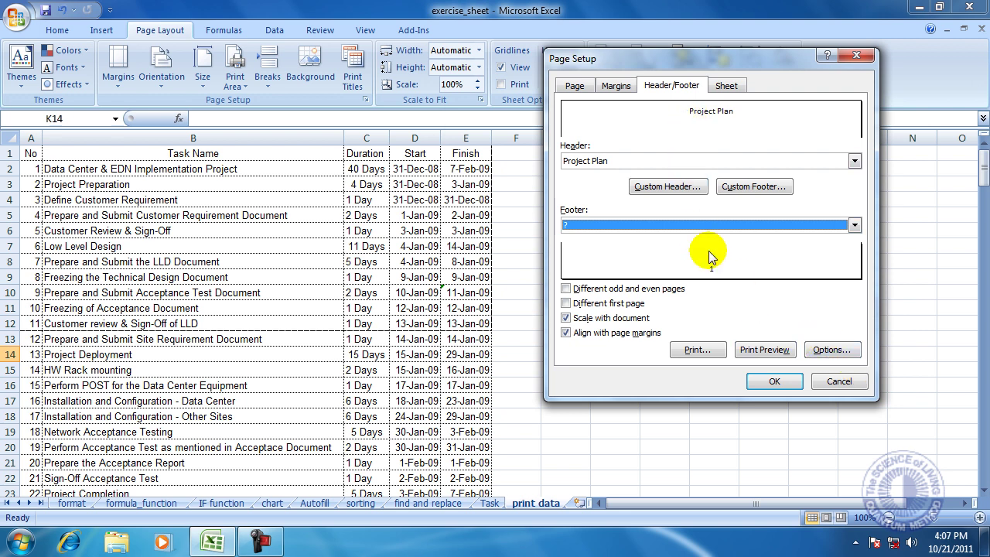
# Clear the print area and choose row 1 as the row to repeat at the top of every page.
pyautogui.click(727, 87)
pyautogui.moveTo(677, 107); pyautogui.dragTo(610, 108)
pyautogui.press('Delete')
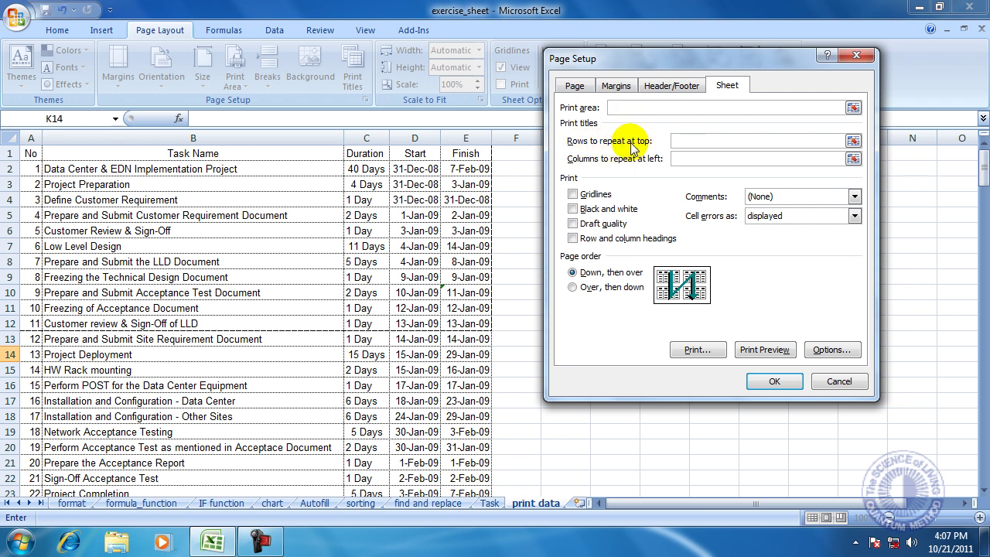
pyautogui.click(852, 140)
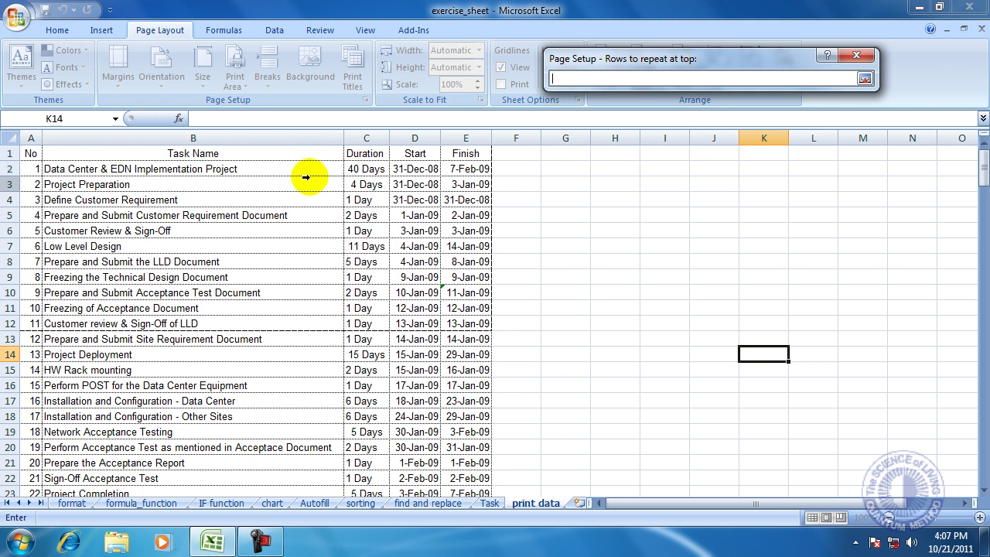
pyautogui.click(9, 152)
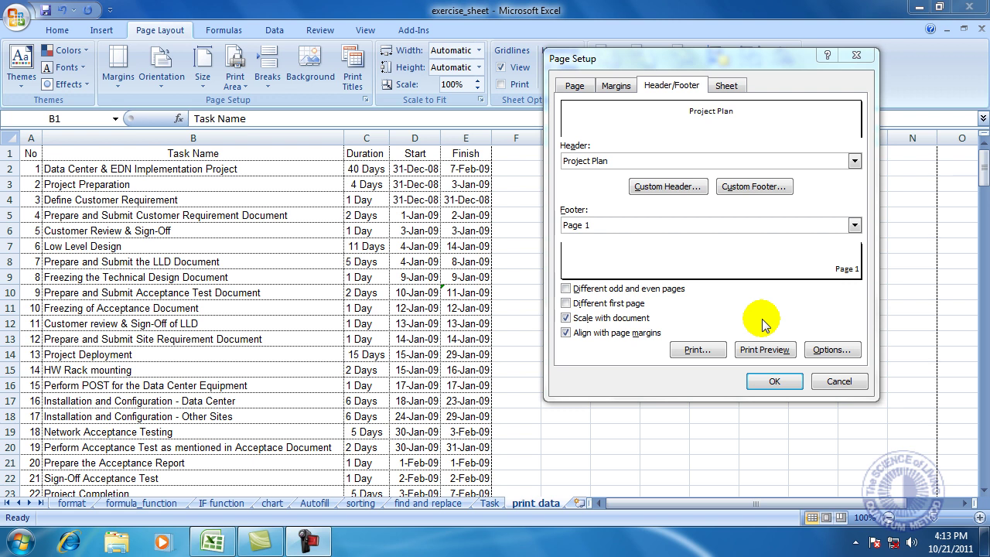
# Open the print preview and examine the header, footer and task table on page 1.
pyautogui.click(765, 350)
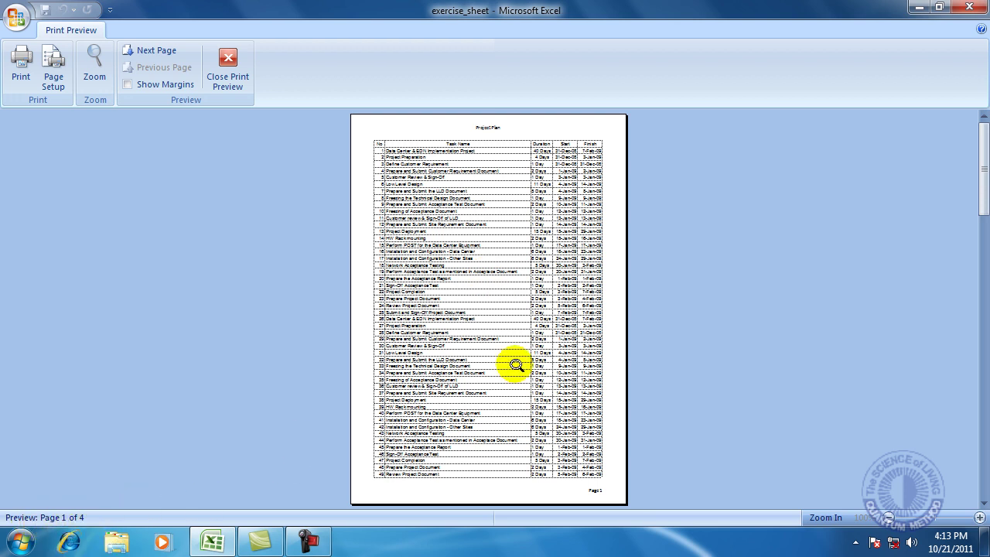
pyautogui.click(505, 130)
pyautogui.click(503, 130)
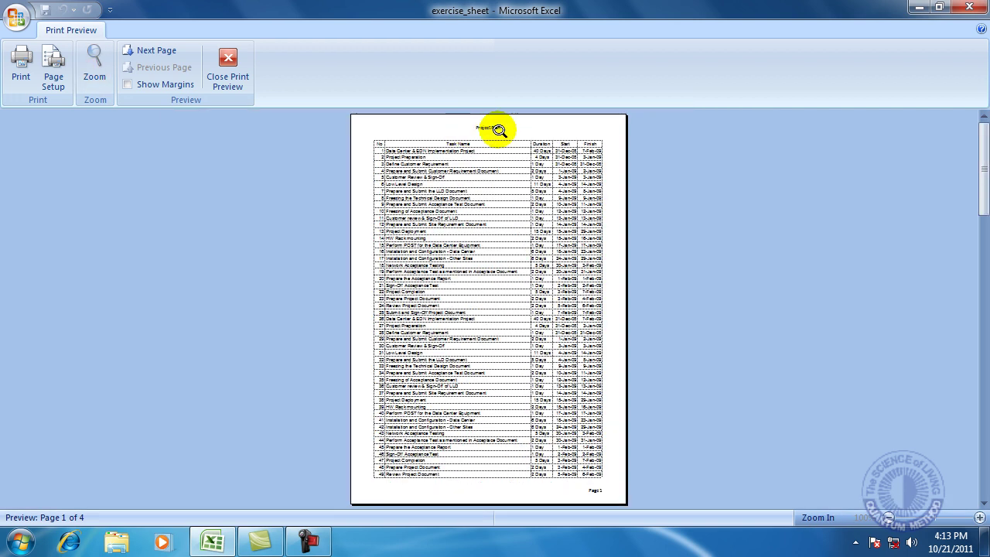
pyautogui.click(596, 487)
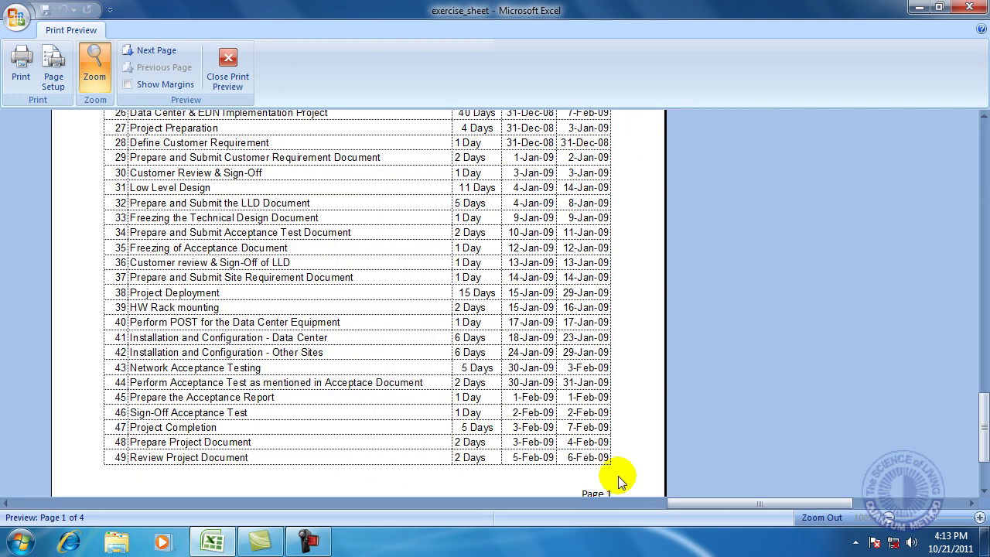
pyautogui.click(619, 481)
pyautogui.click(599, 489)
pyautogui.click(601, 492)
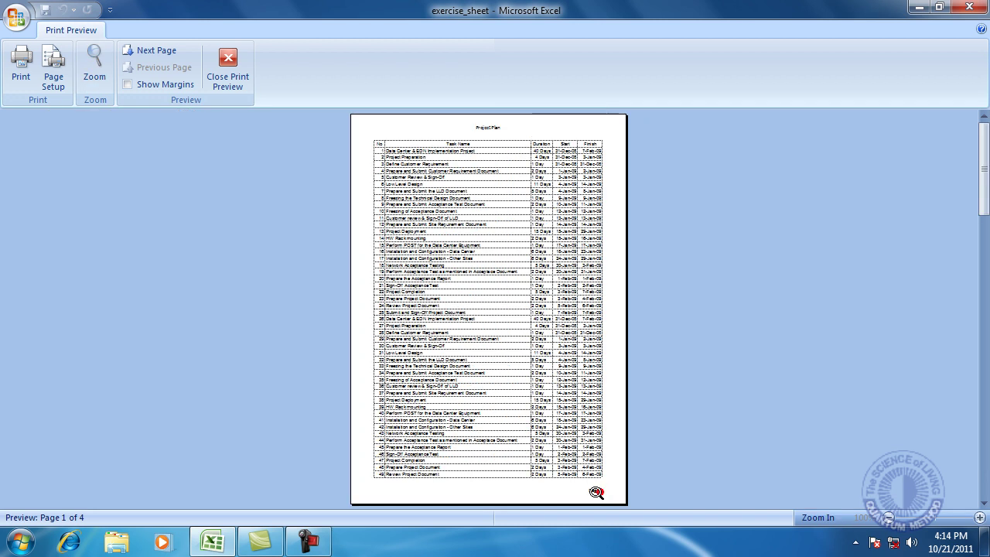
pyautogui.click(513, 365)
pyautogui.click(513, 366)
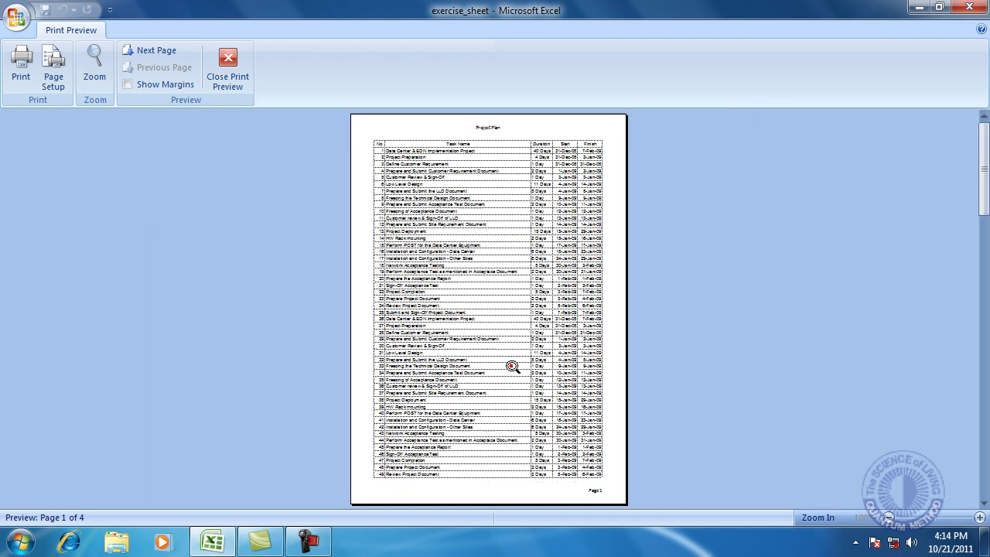
# Page through the preview to page 4, checking the heading row on page 2 up close, and close the preview.
pyautogui.click(171, 60)
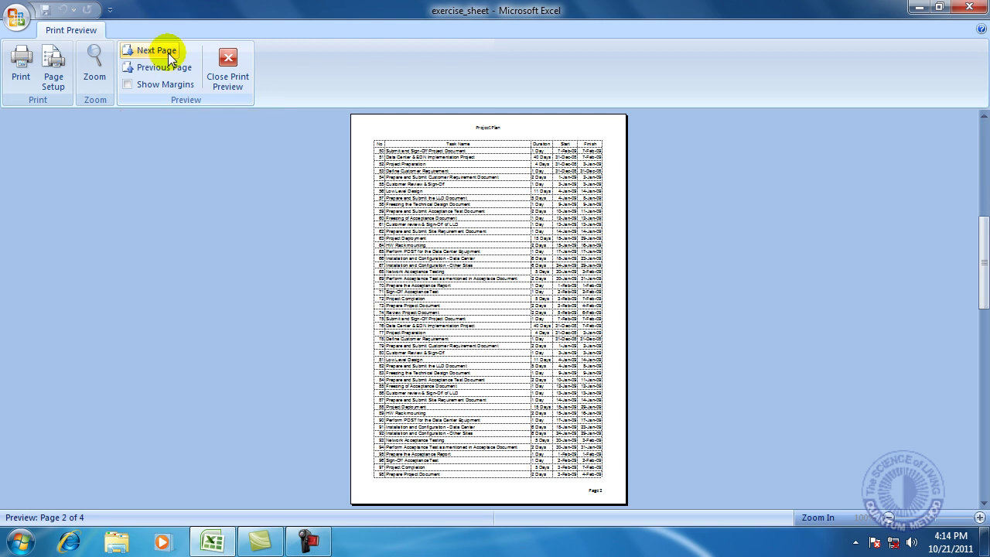
pyautogui.click(405, 137)
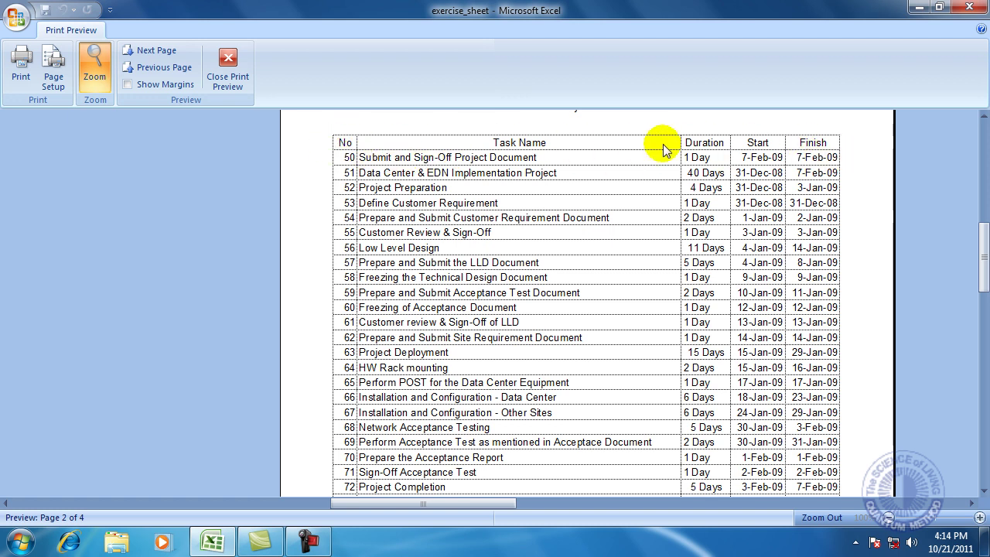
pyautogui.click(592, 137)
pyautogui.click(154, 53)
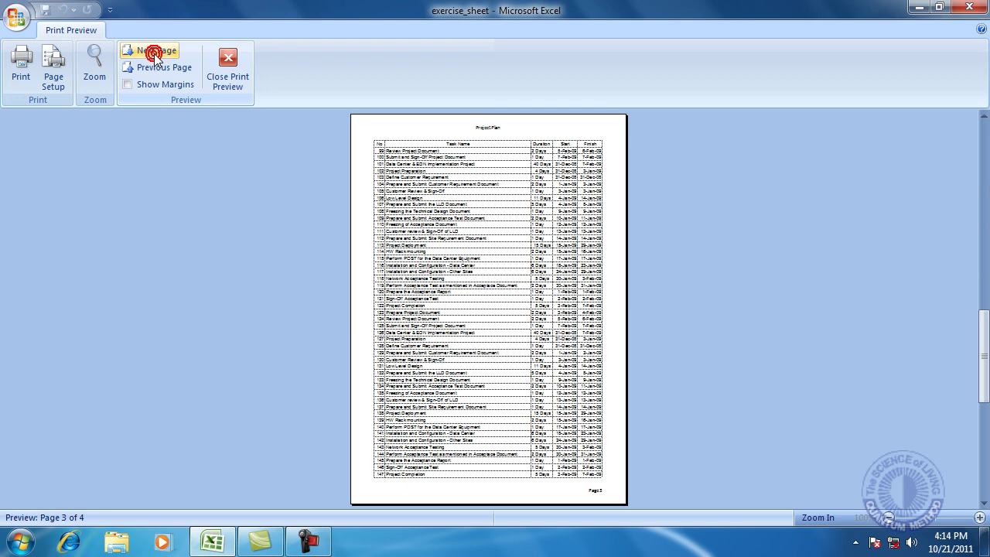
pyautogui.click(154, 53)
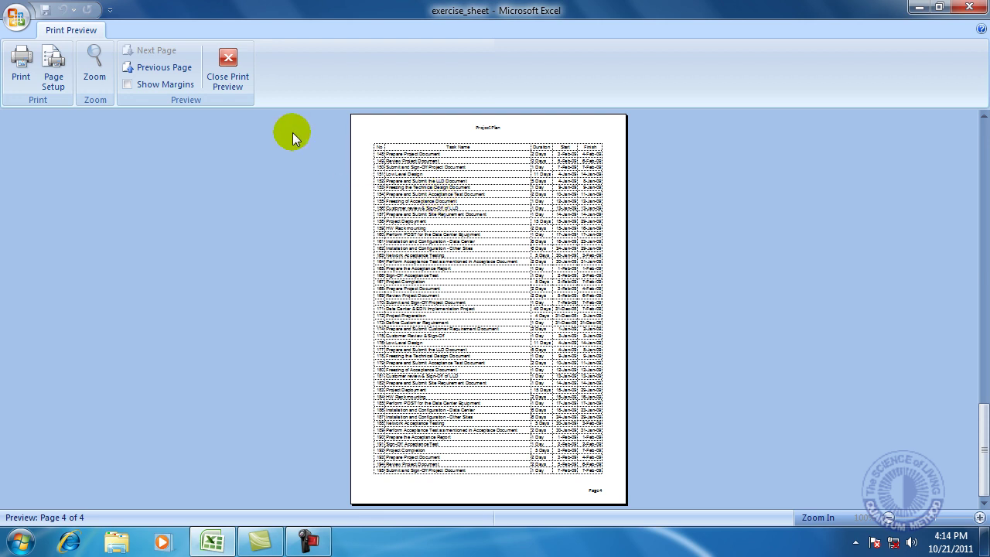
pyautogui.click(234, 88)
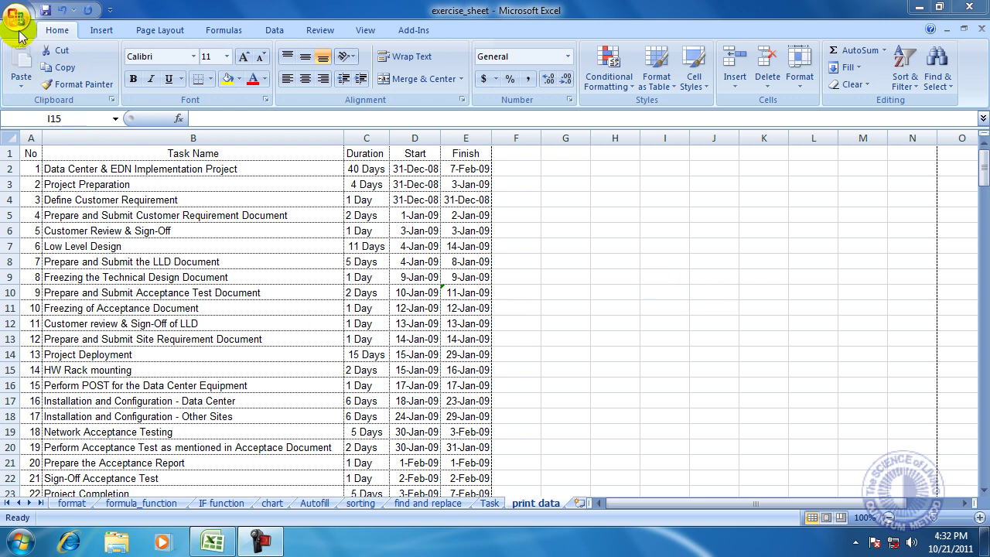
# Open the print settings for the print data sheet and choose the Brother HL-2170W as the printer.
pyautogui.click(17, 18)
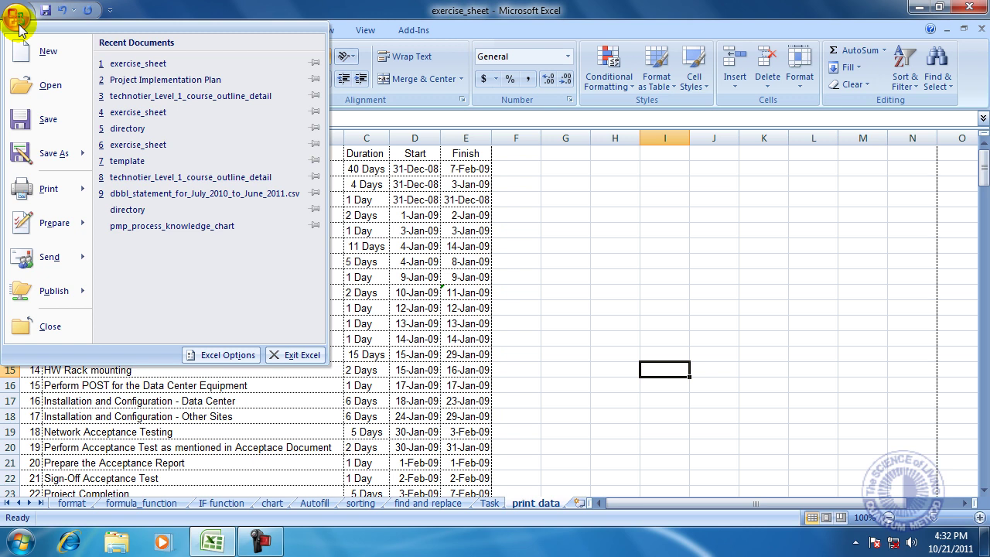
pyautogui.moveTo(44, 194)
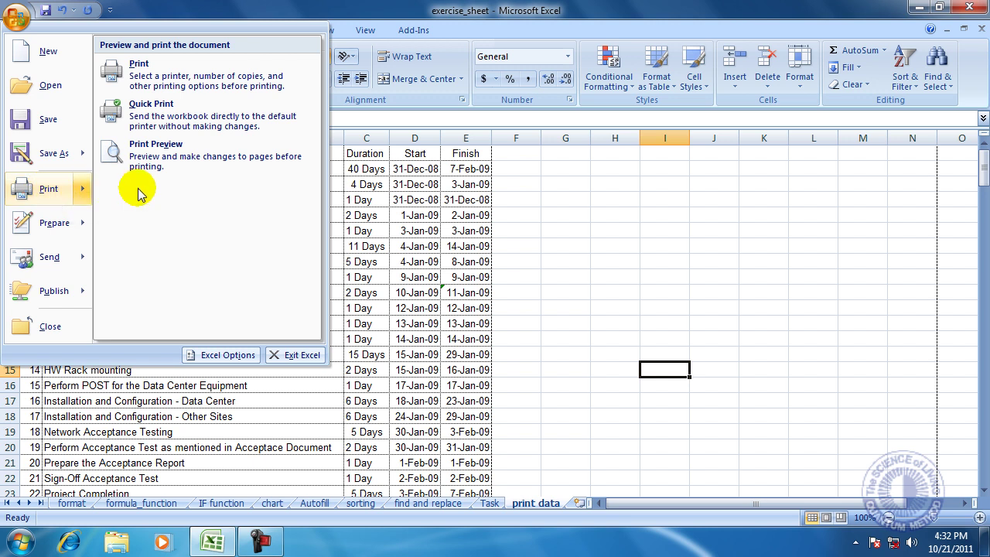
pyautogui.click(178, 83)
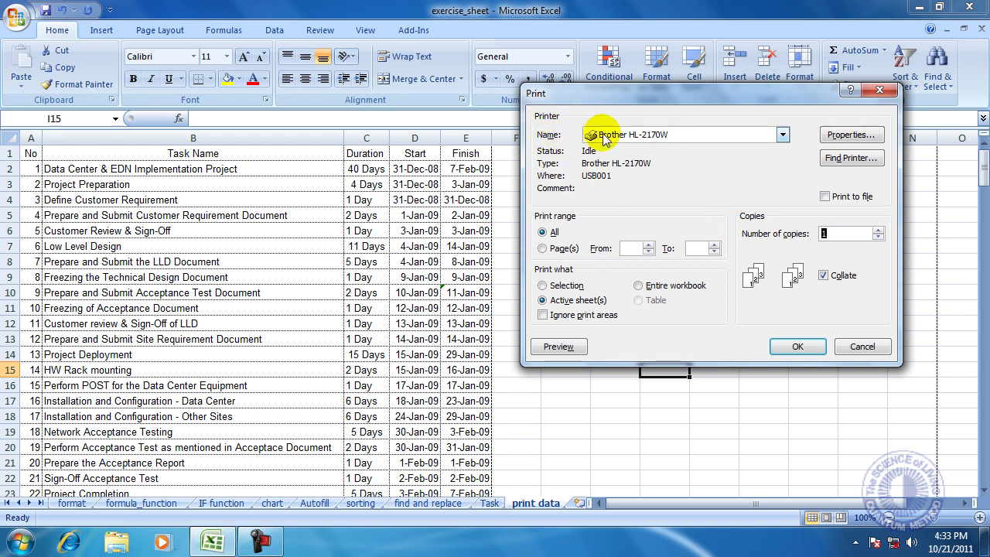
pyautogui.click(782, 134)
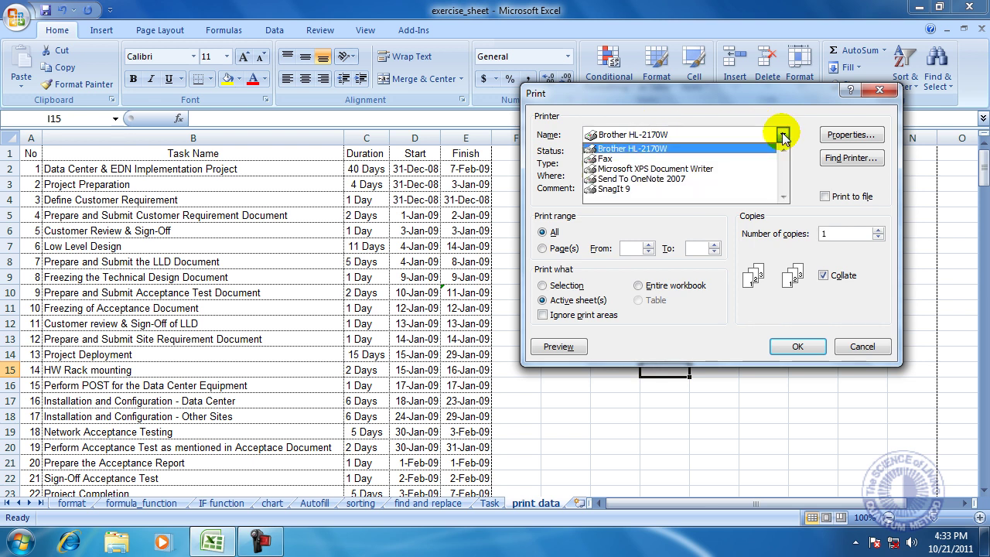
pyautogui.click(639, 148)
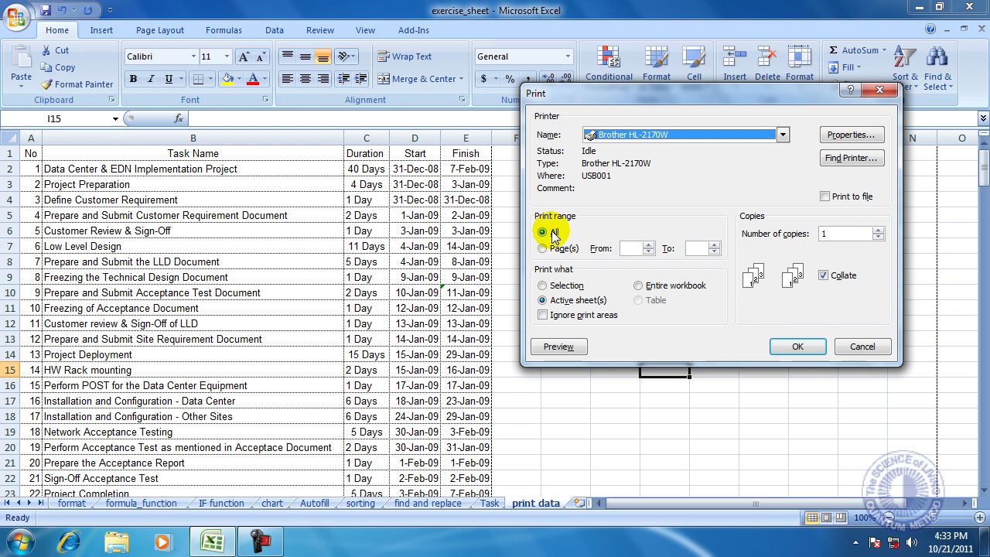
# Try a print range of pages 1 to 3 and switch the range back to all pages.
pyautogui.click(648, 245)
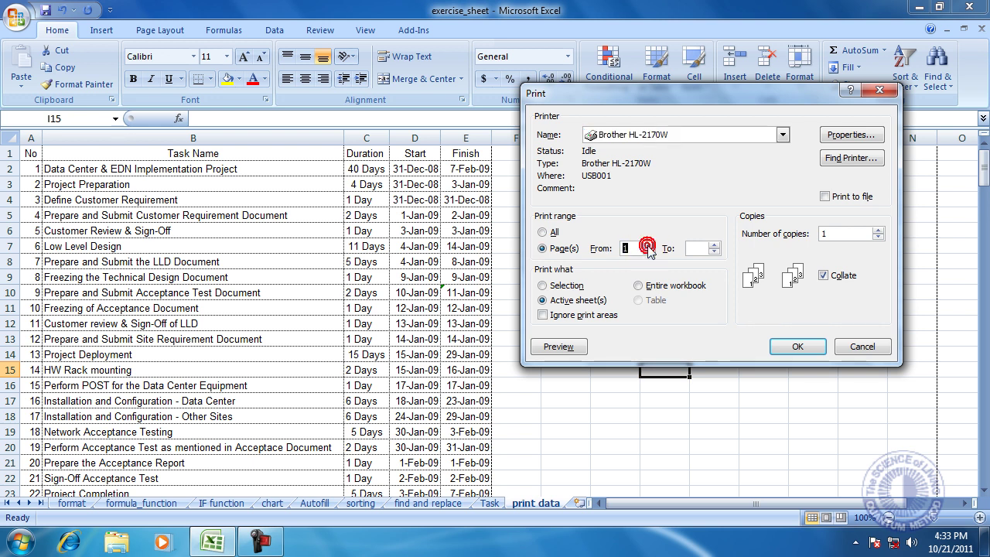
pyautogui.click(715, 246)
pyautogui.click(714, 245)
pyautogui.click(714, 245)
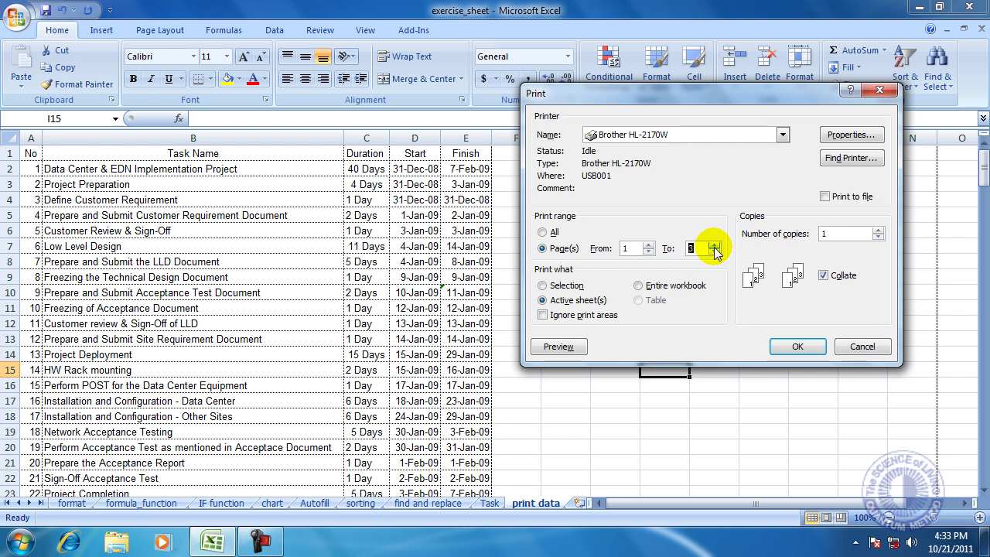
pyautogui.click(554, 232)
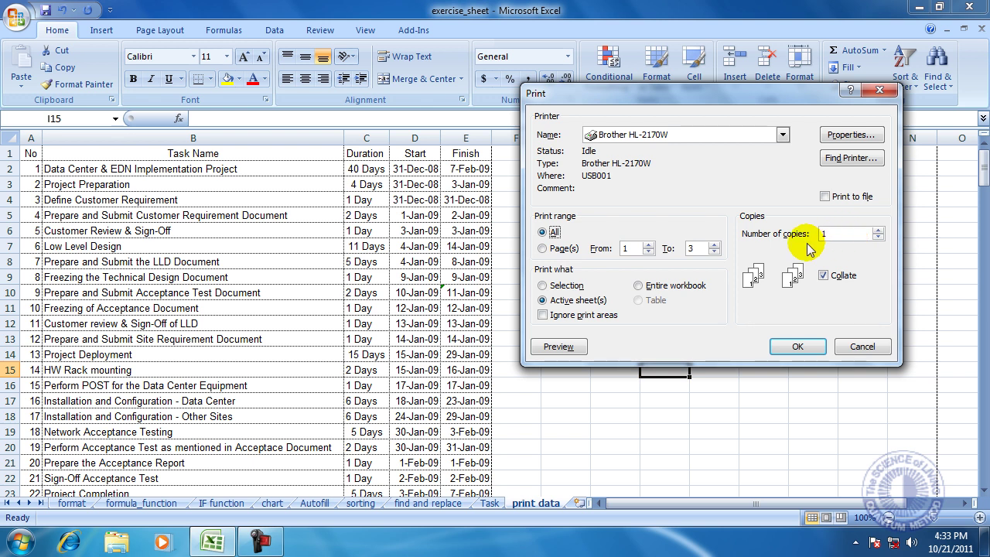
# Set the number of copies to 1 after trying the copy counter, and print the active sheet.
pyautogui.click(880, 229)
pyautogui.click(880, 230)
pyautogui.click(880, 230)
pyautogui.click(878, 237)
pyautogui.click(879, 237)
pyautogui.click(879, 237)
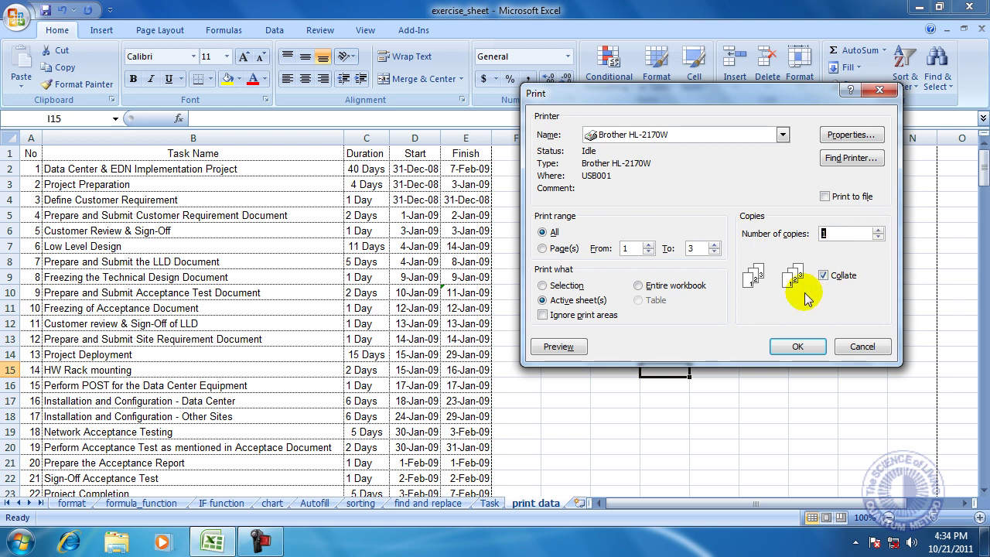
pyautogui.click(799, 347)
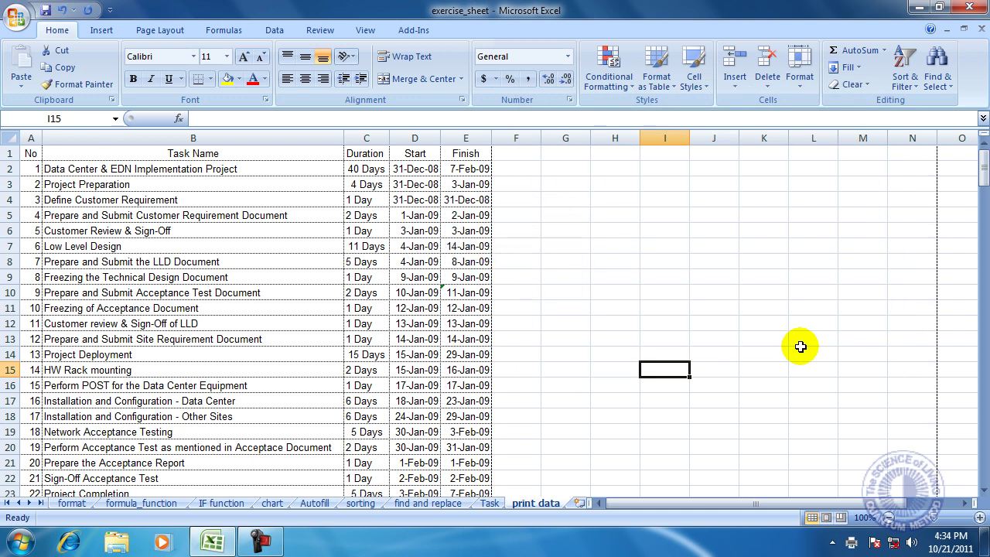